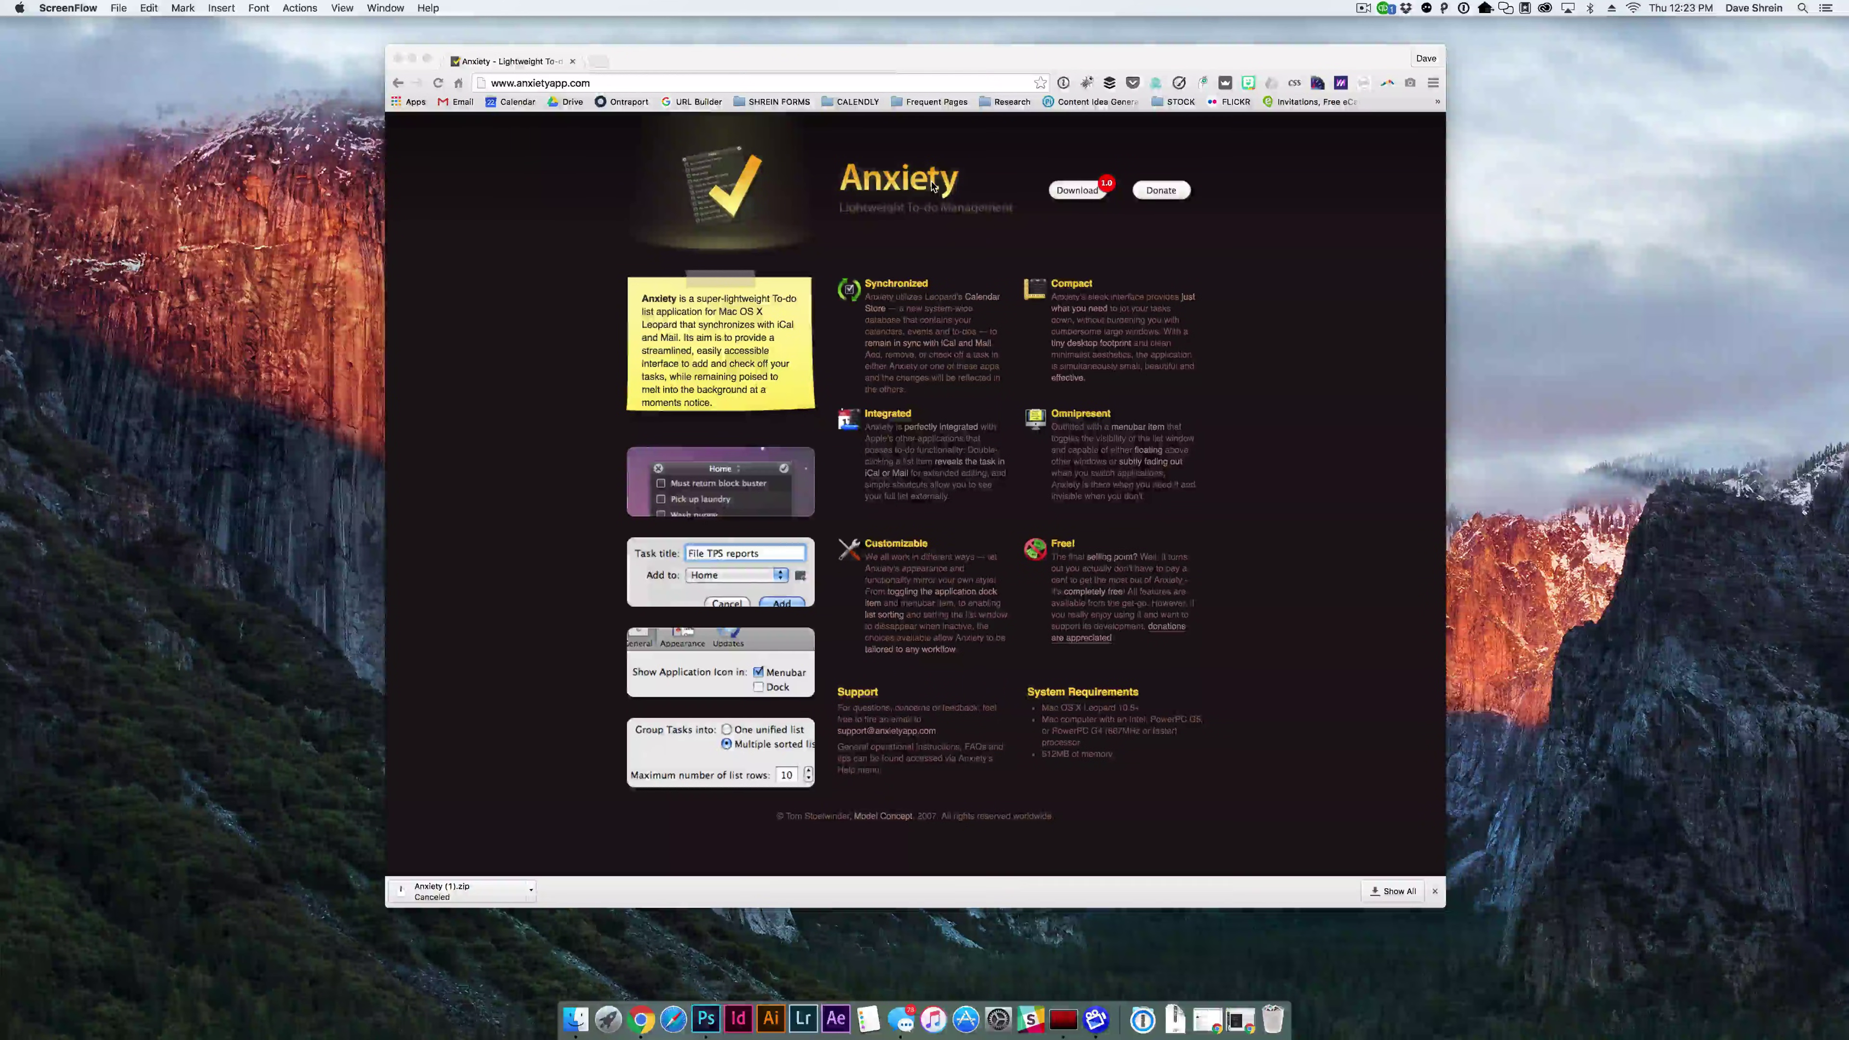
- Bring the Chrome window showing the Anxiety website to the front
{"action": "left_click", "coordinate": [1034, 244]}
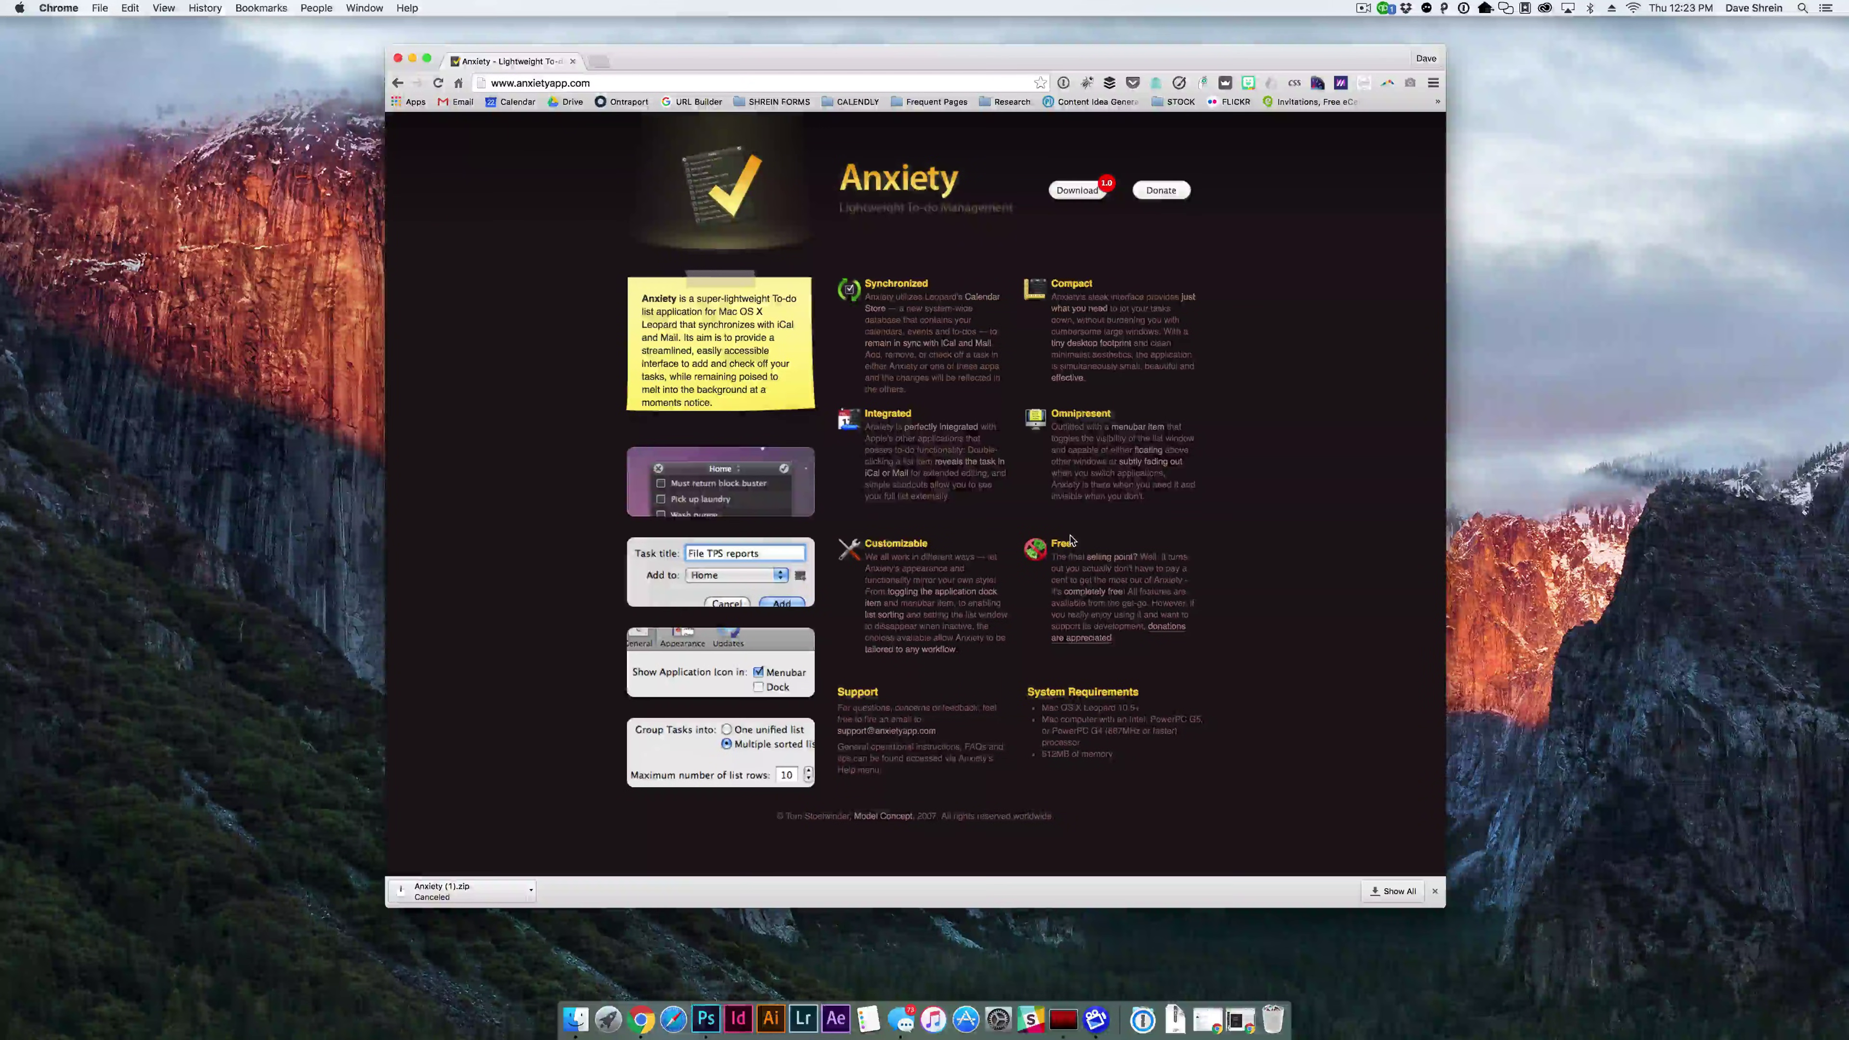
- Unzip Anxiety.zip from Downloads, mount Anxiety.dmg, and copy the Anxiety app into Applications
{"action": "left_click", "coordinate": [1174, 1018]}
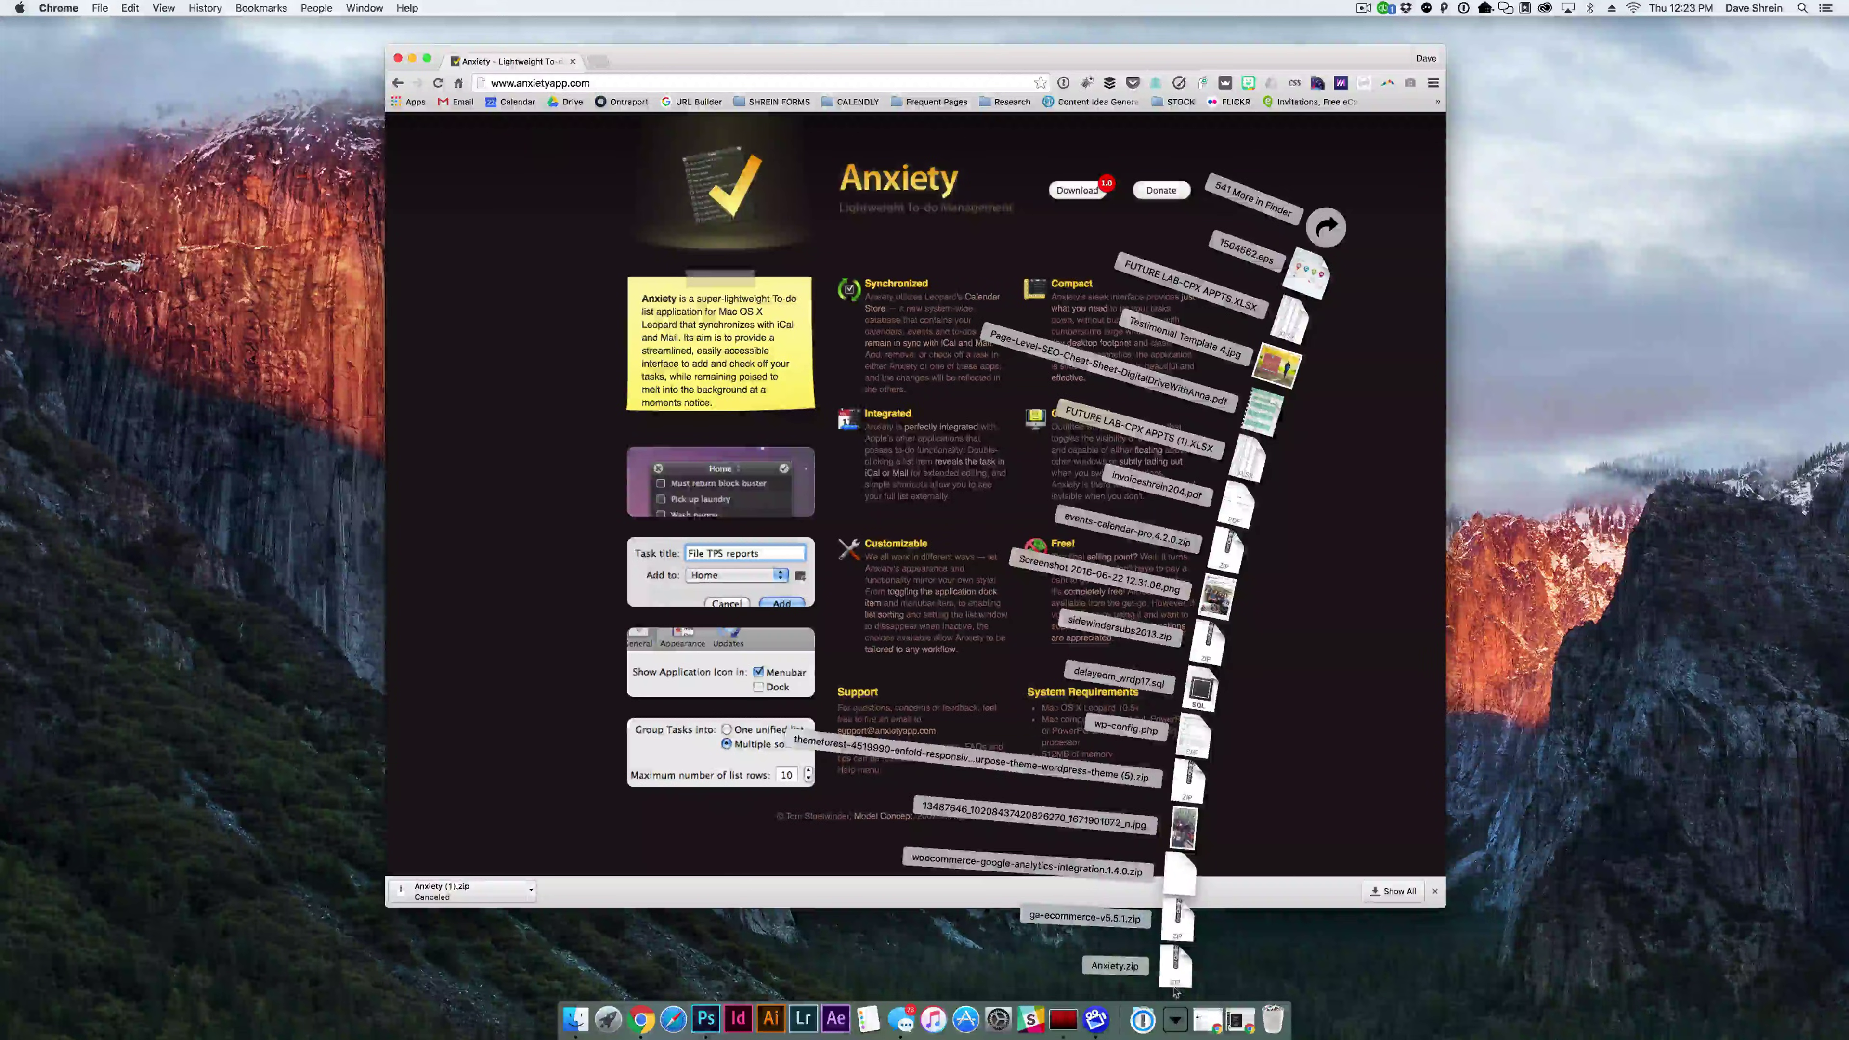
{"action": "left_click", "coordinate": [1113, 966]}
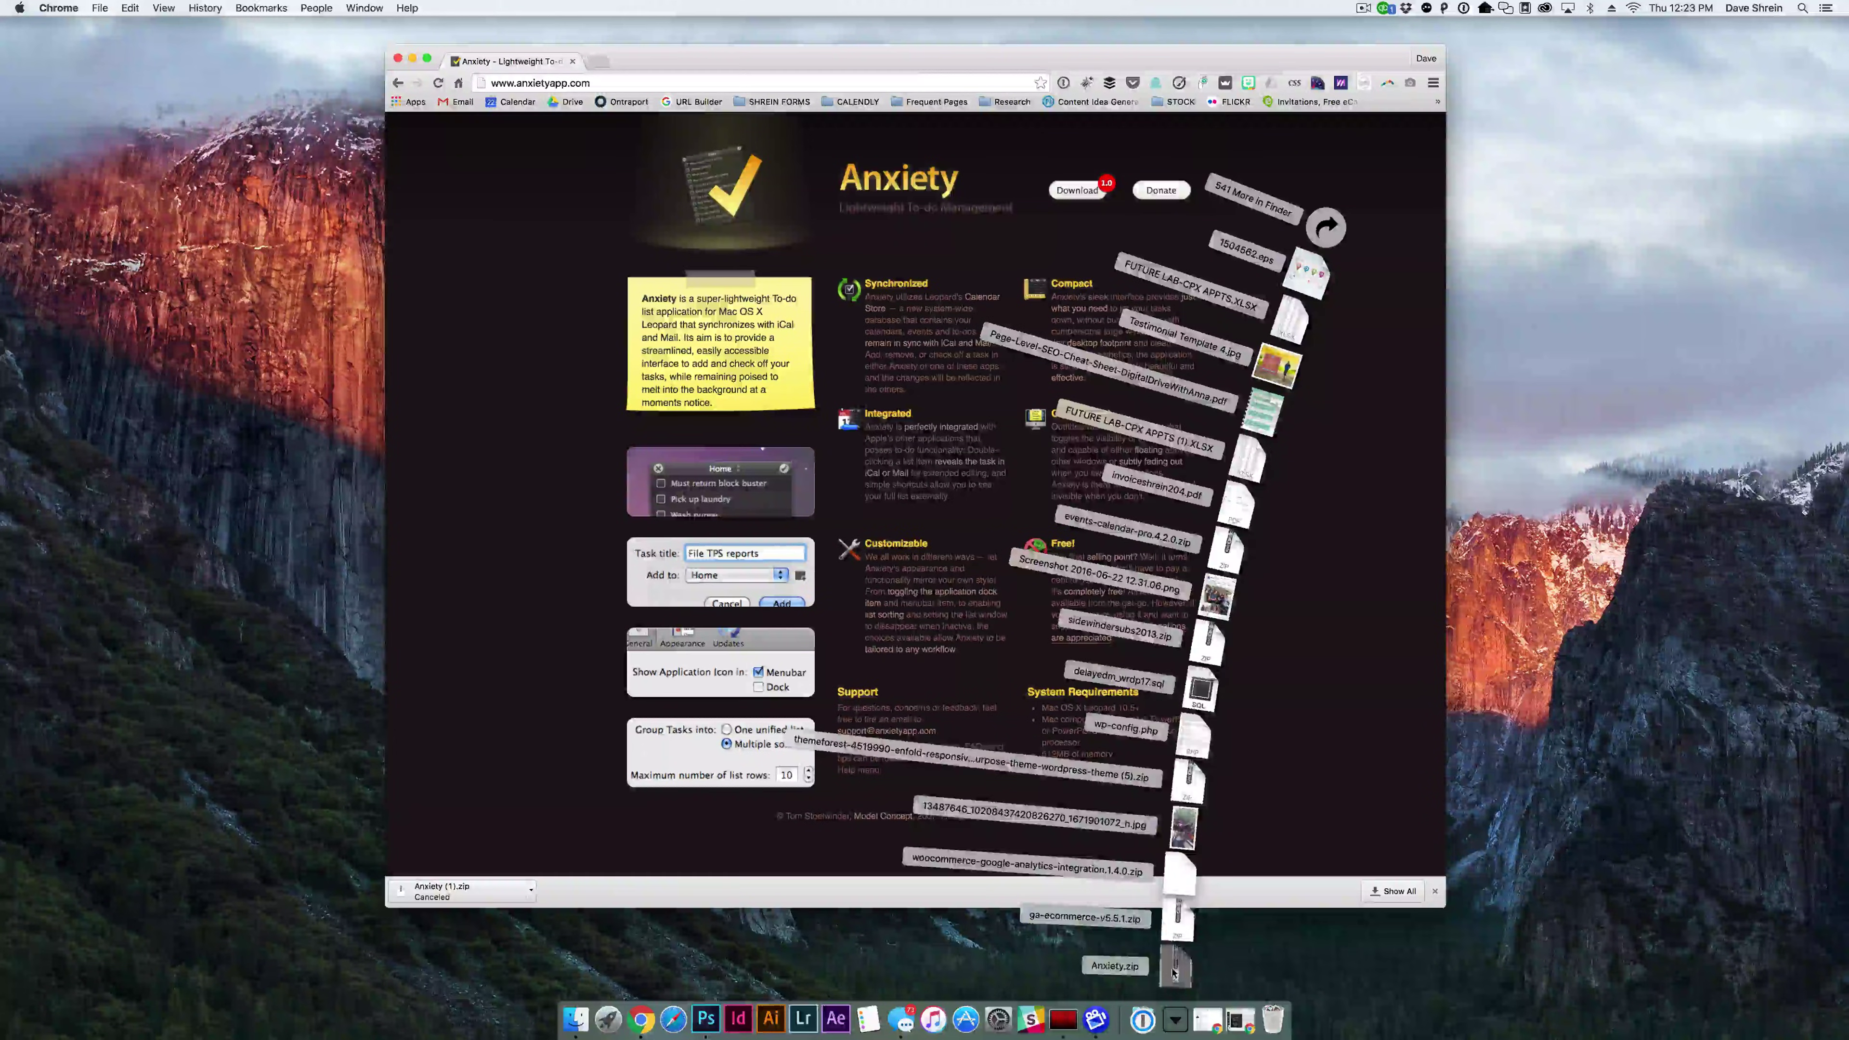
{"action": "scroll", "coordinate": [710, 782], "scroll_direction": "down", "scroll_amount": 2}
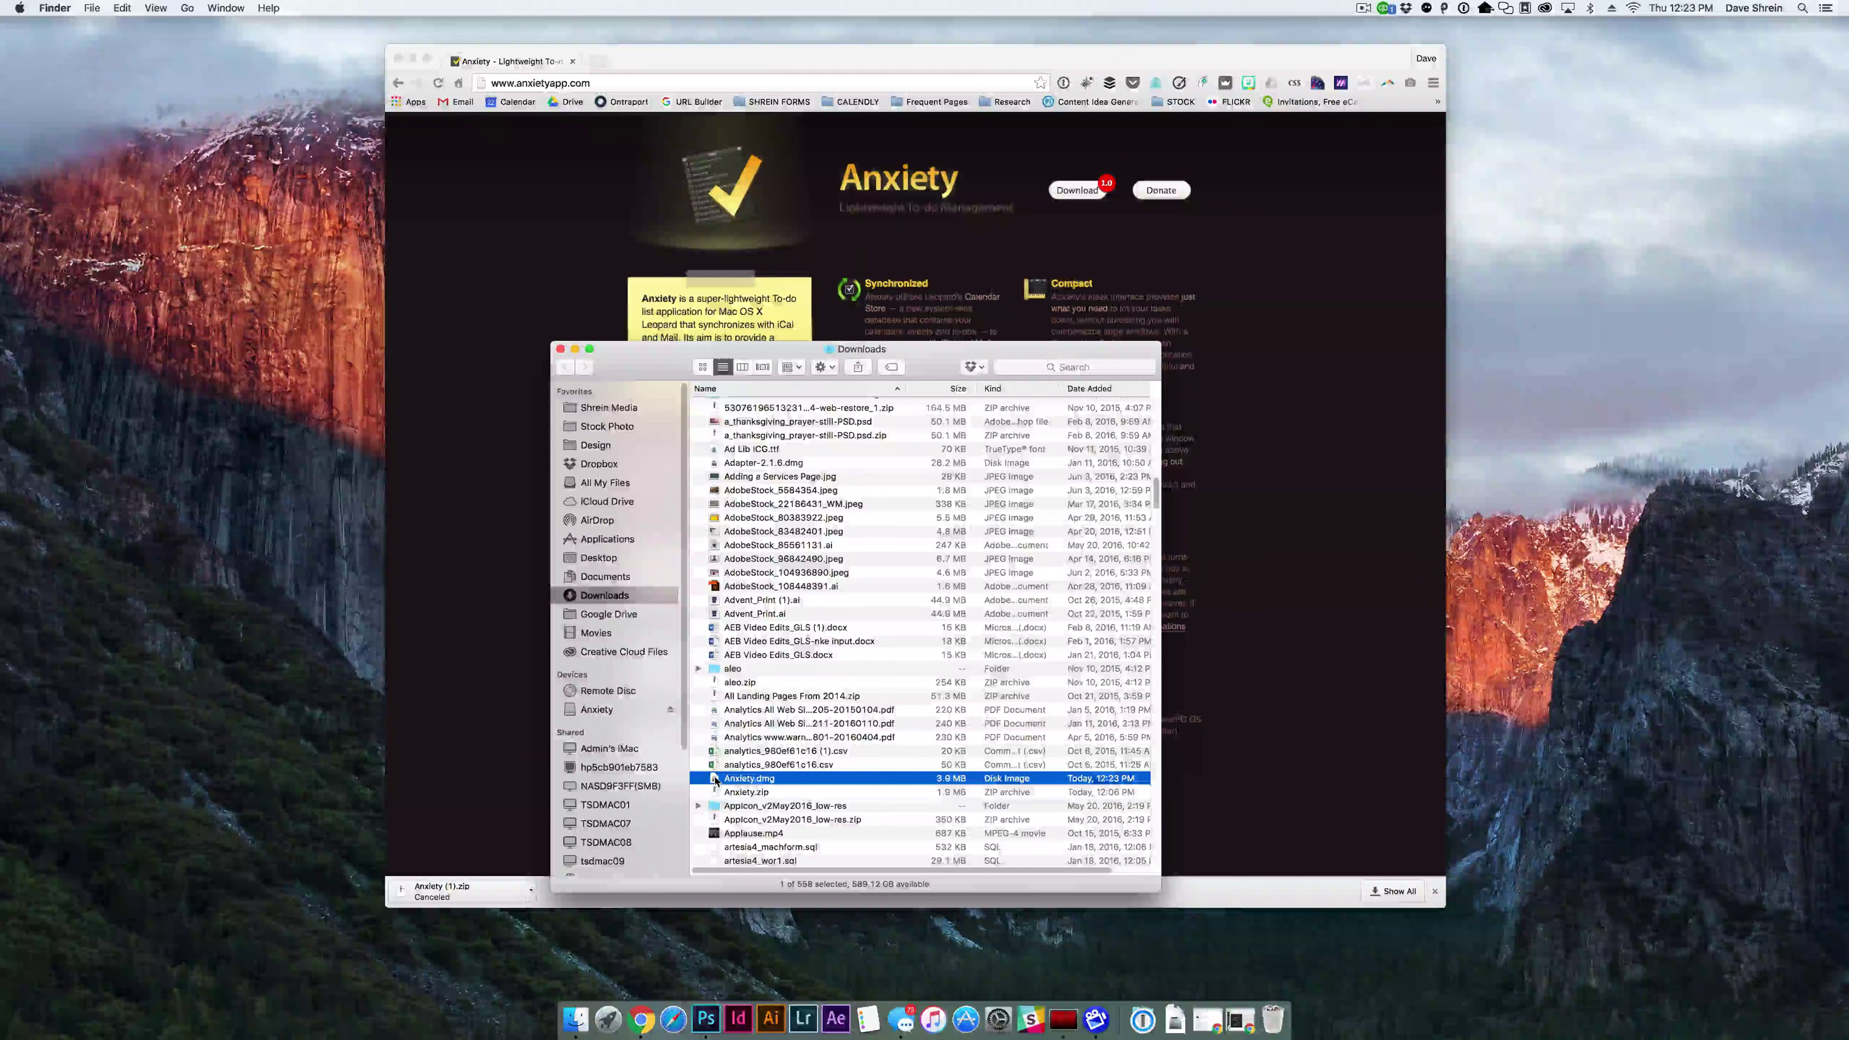
{"action": "double_click", "coordinate": [748, 778]}
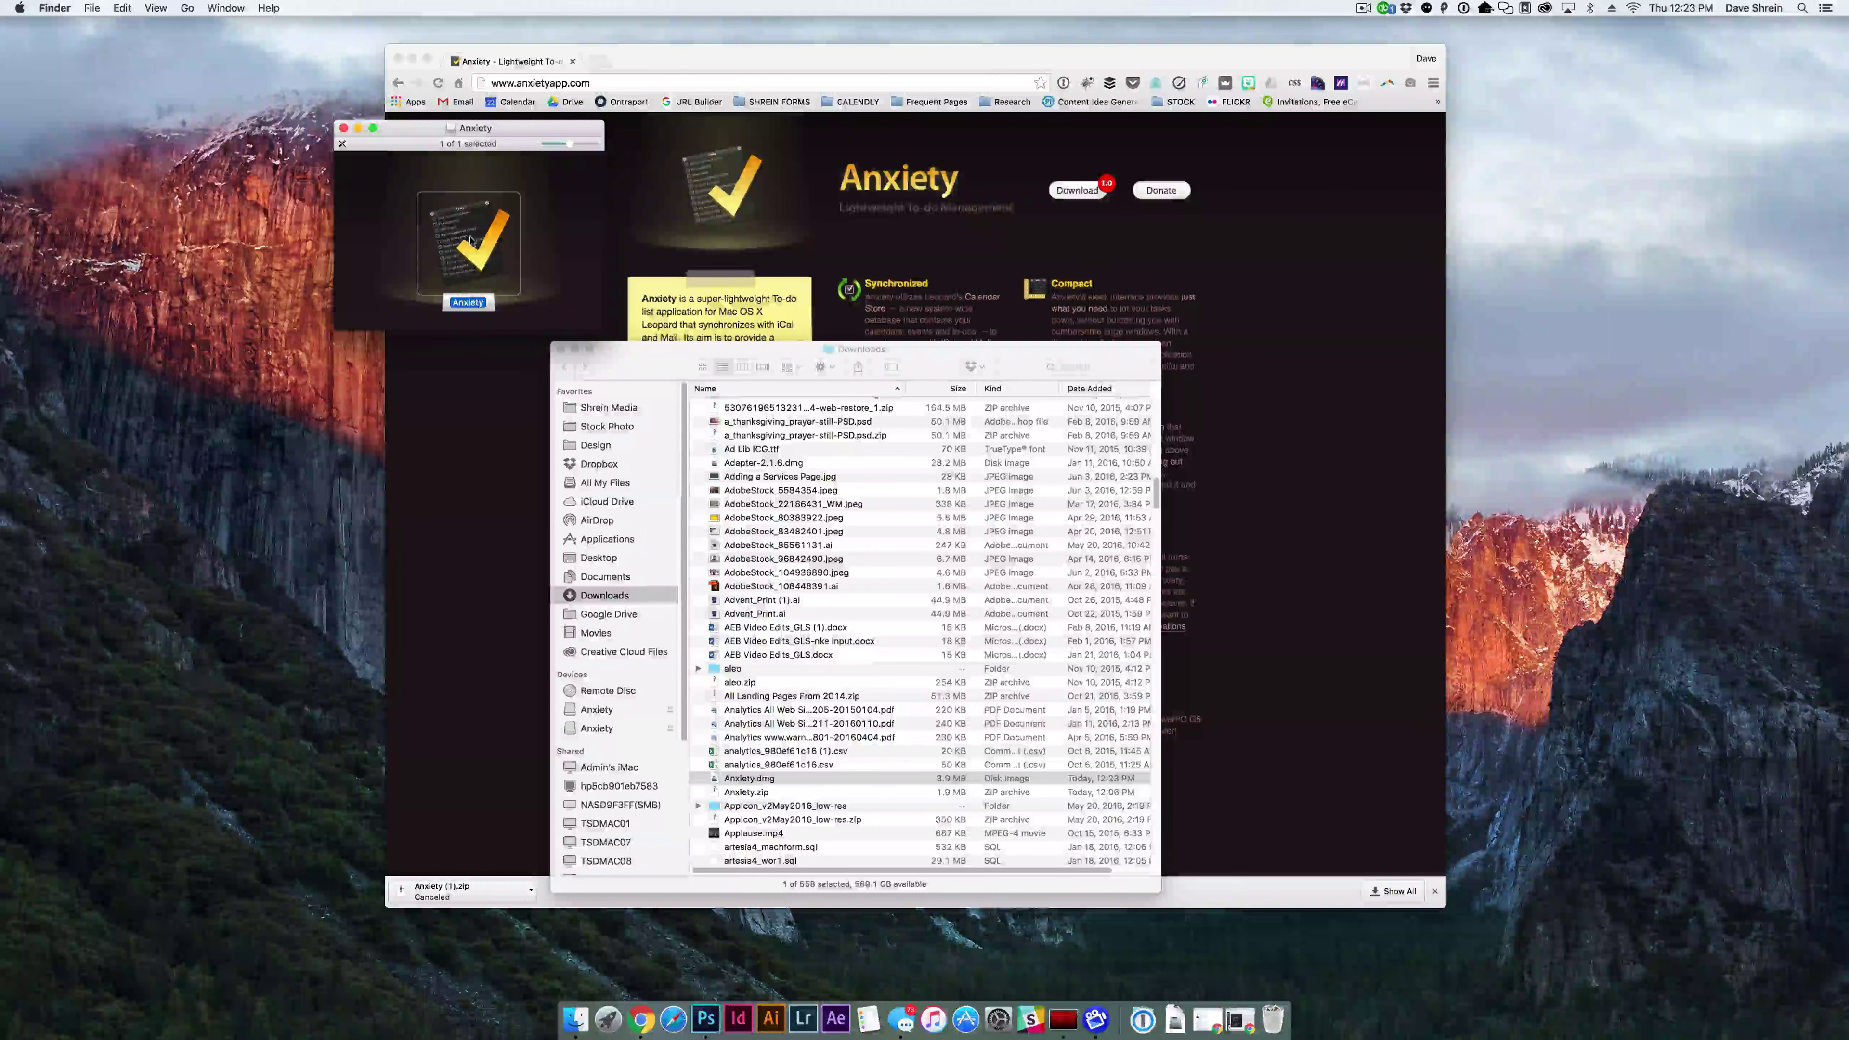
{"action": "left_click_drag", "start_coordinate": [473, 243], "coordinate": [626, 539]}
{"action": "left_click", "coordinate": [625, 538]}
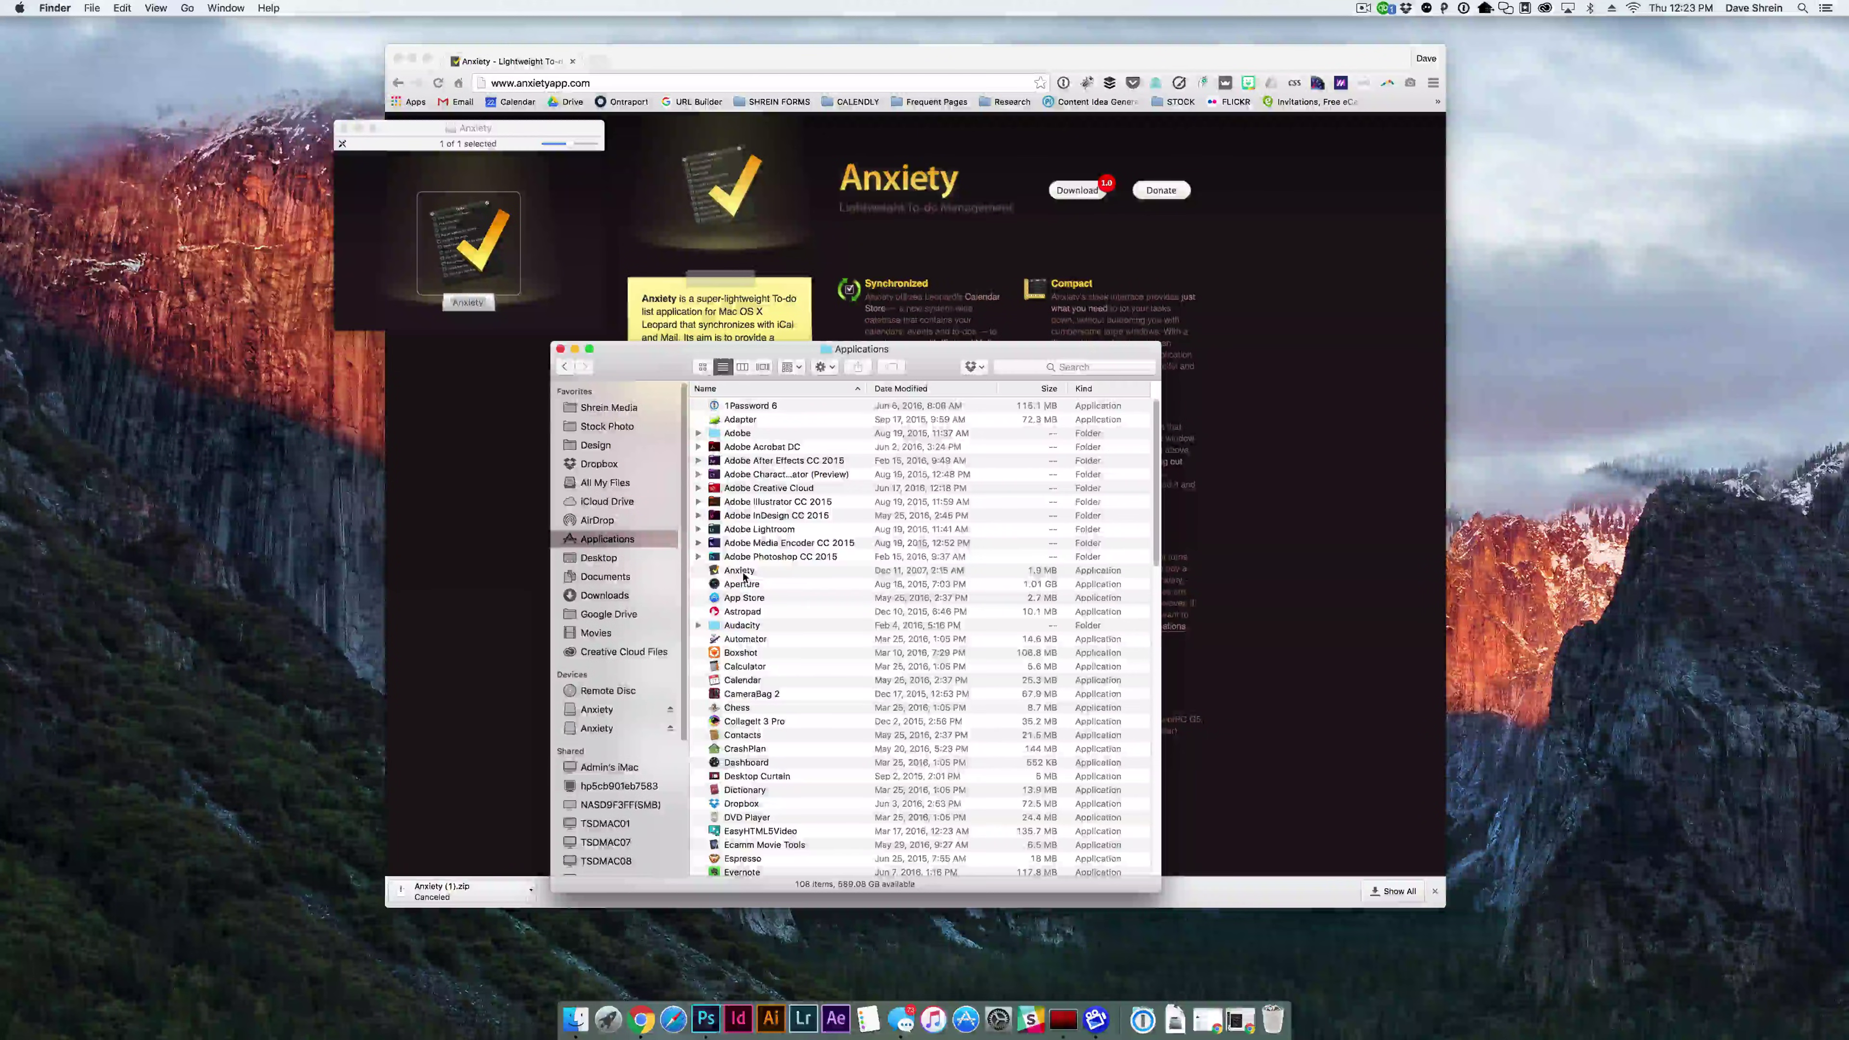
{"action": "left_click", "coordinate": [743, 574]}
{"action": "double_click", "coordinate": [743, 573]}
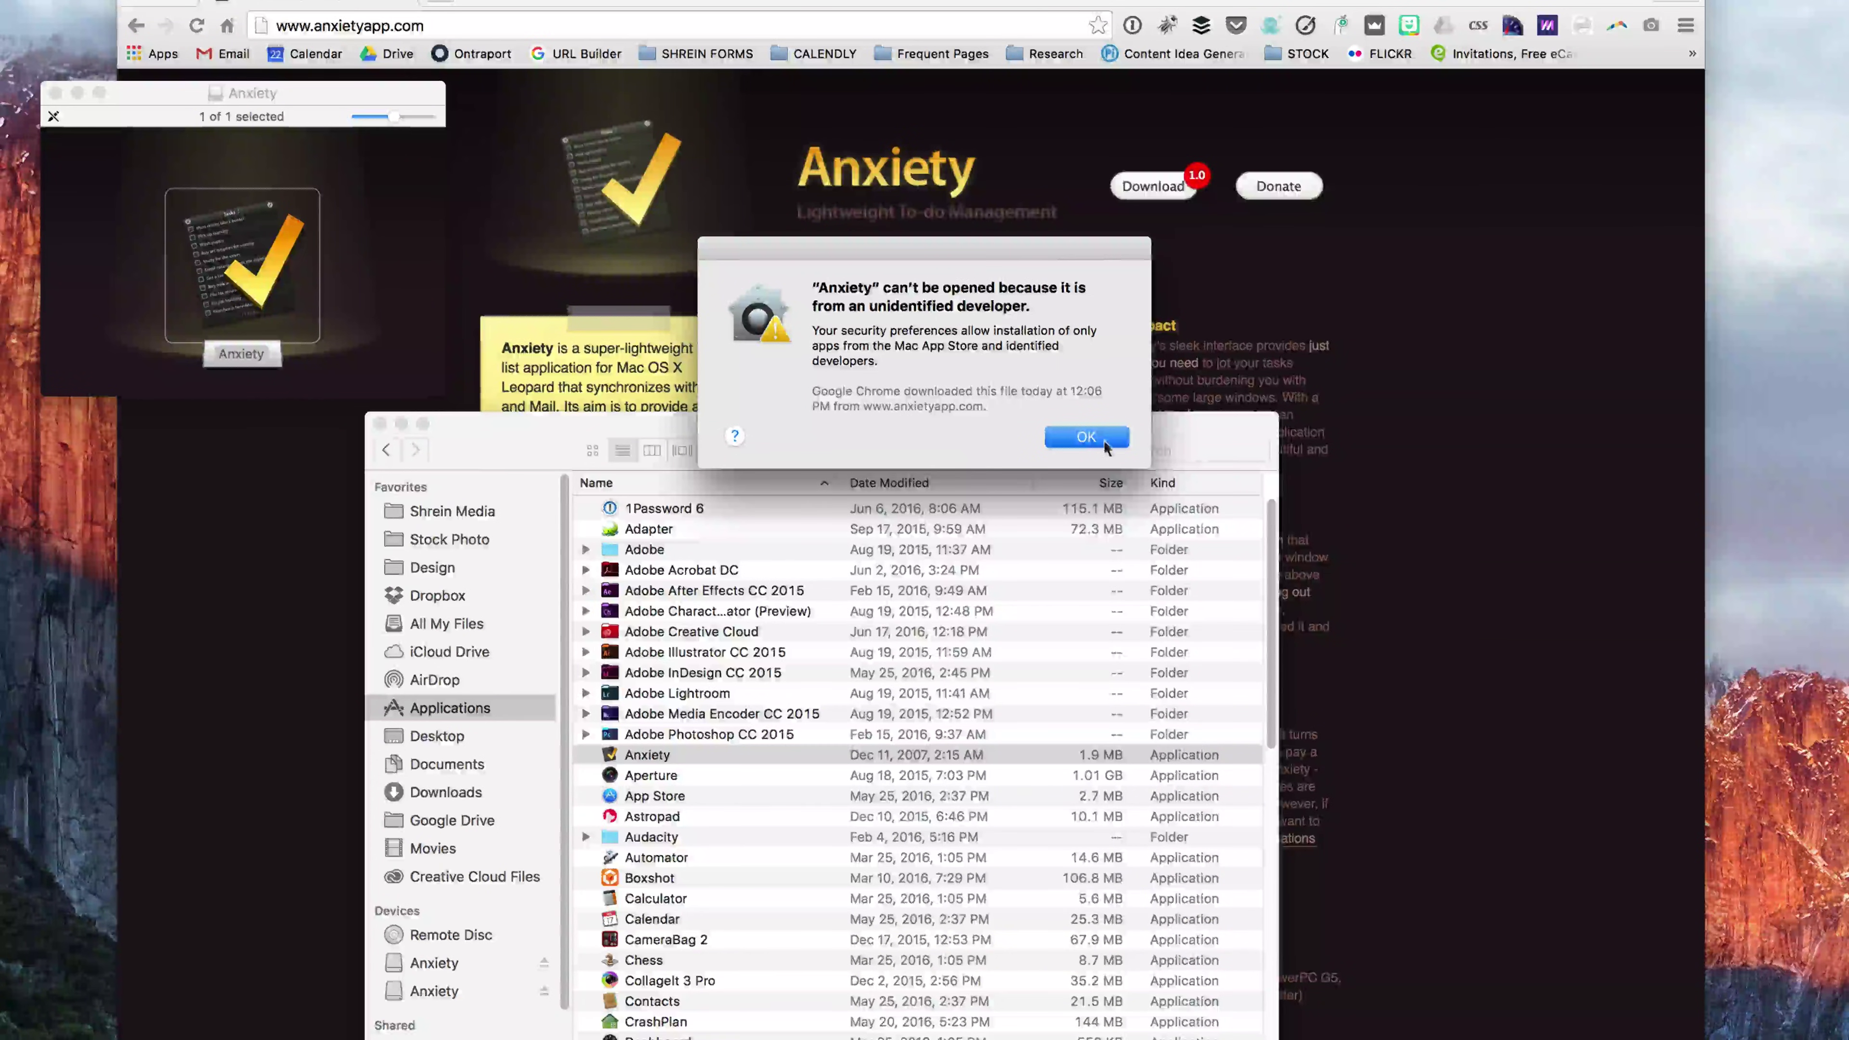
{"action": "left_click", "coordinate": [1074, 438]}
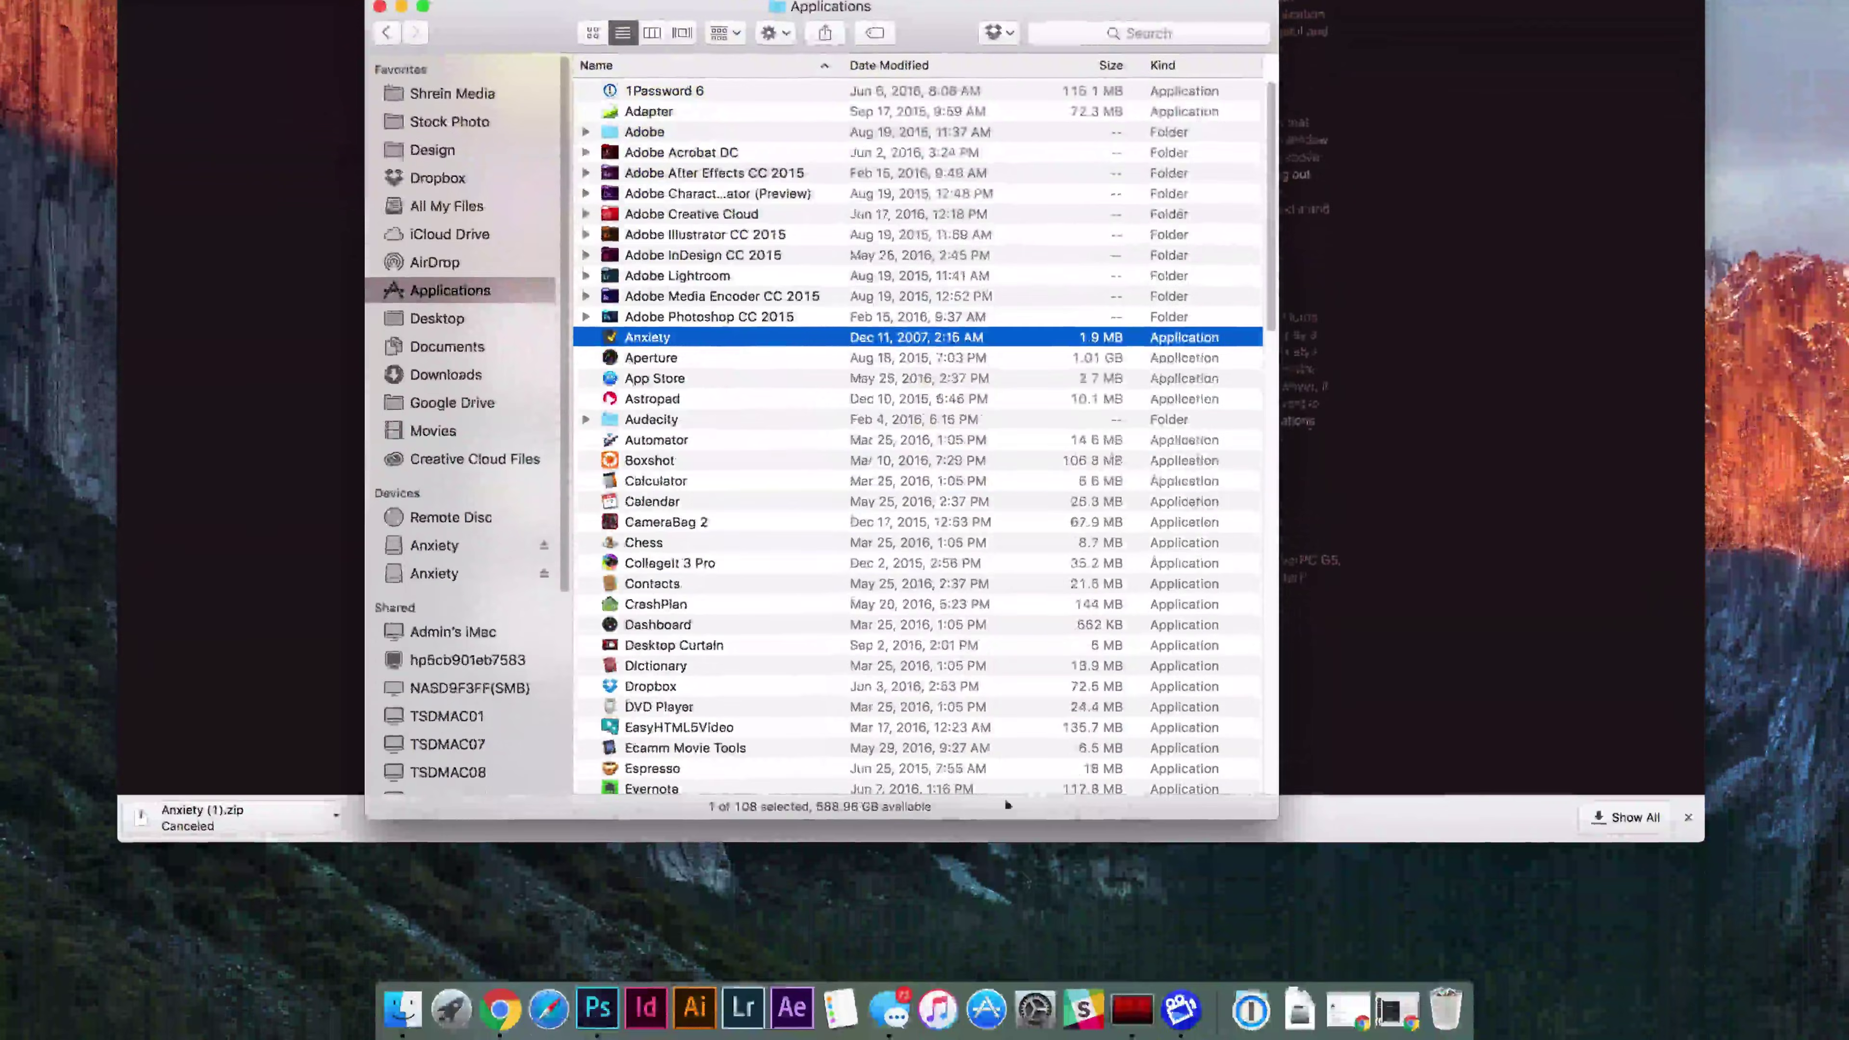
- Open the Security & Privacy General pane in System Preferences
{"action": "left_click", "coordinate": [1037, 1014]}
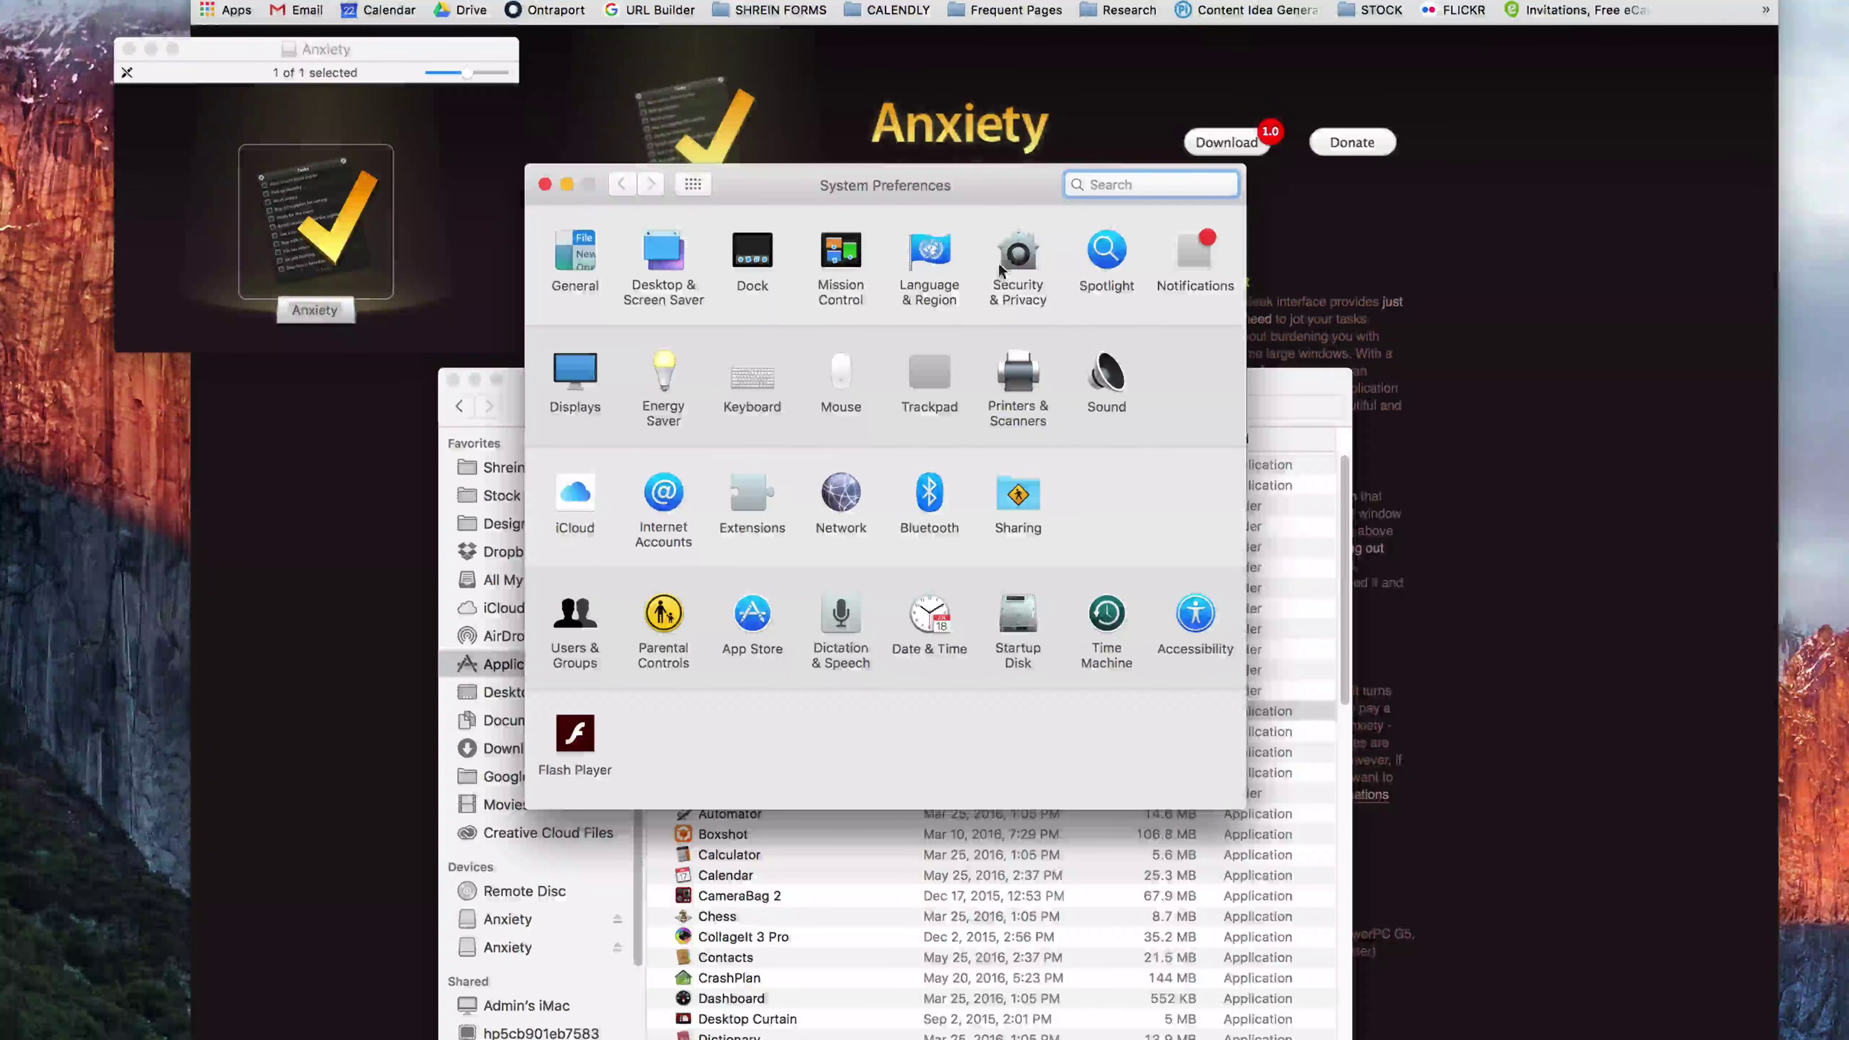
{"action": "left_click", "coordinate": [1009, 264]}
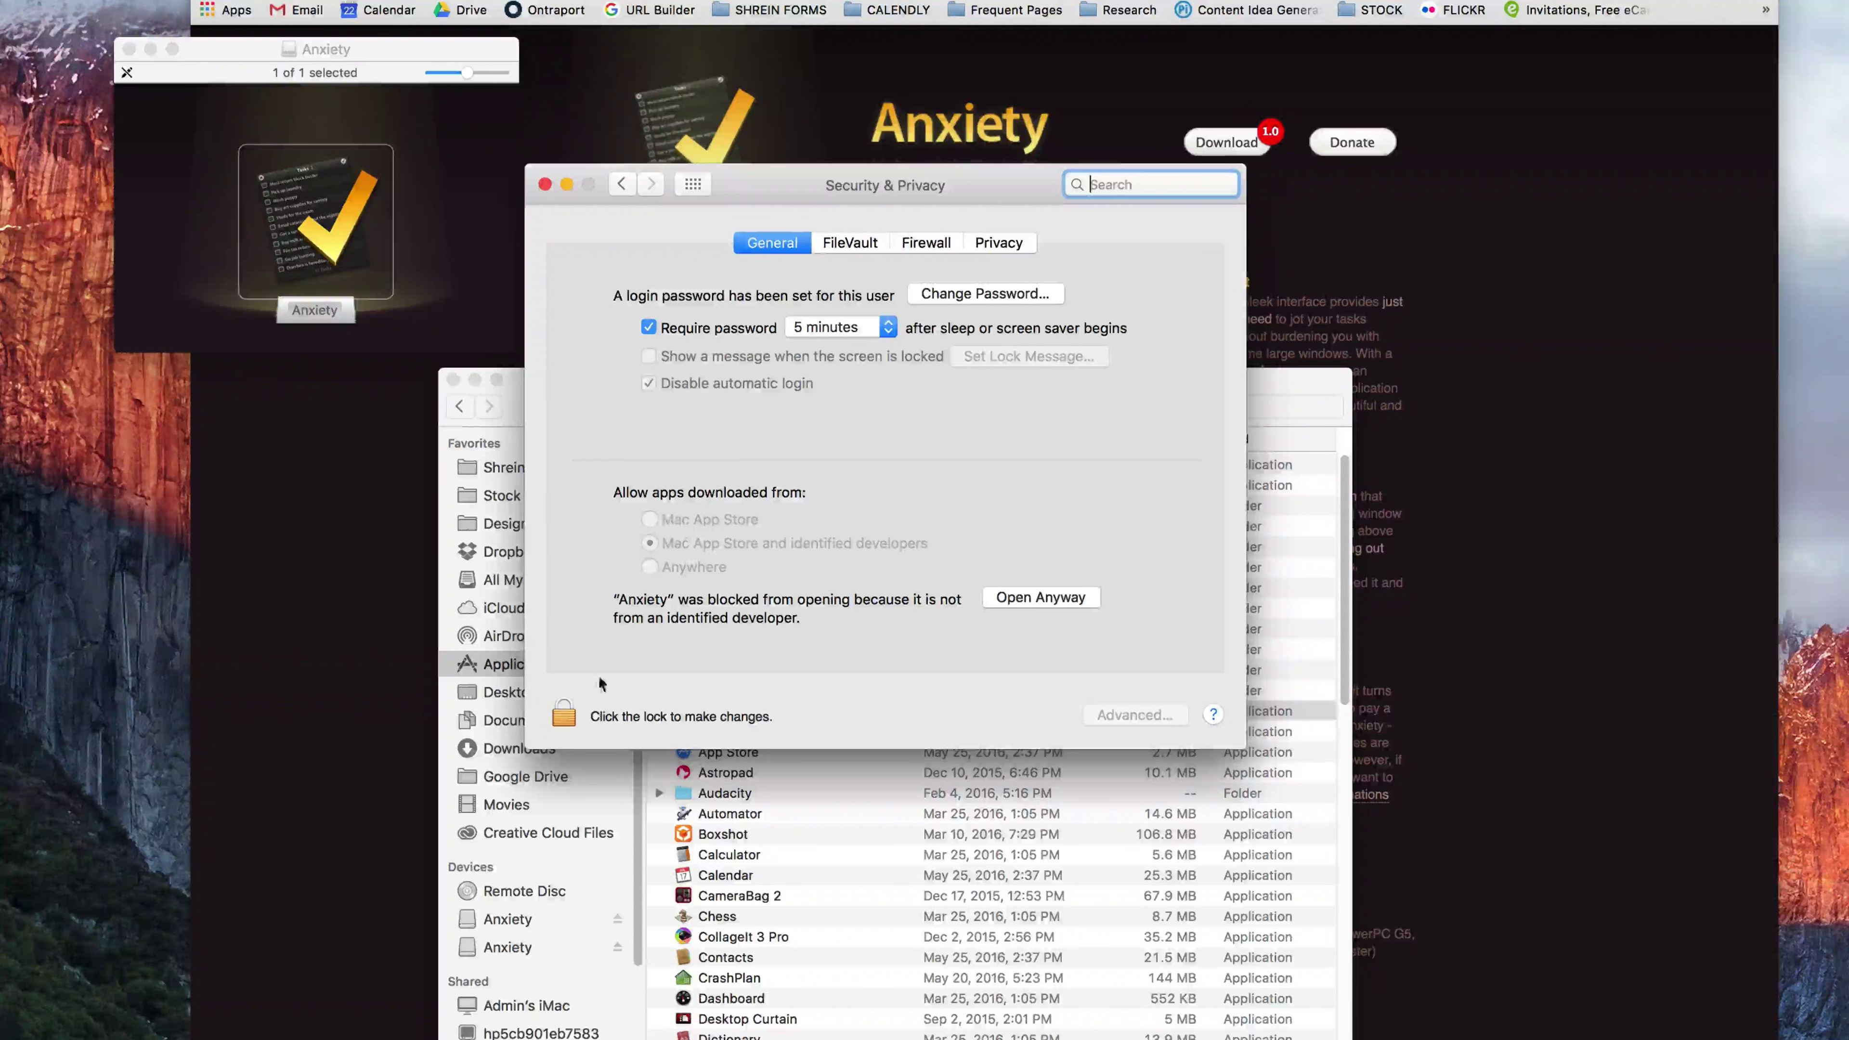
- Authorize Open Anyway for Anxiety in Security & Privacy with the administrator password
{"action": "left_click", "coordinate": [570, 715]}
{"action": "left_click", "coordinate": [569, 717]}
{"action": "left_click", "coordinate": [1032, 597]}
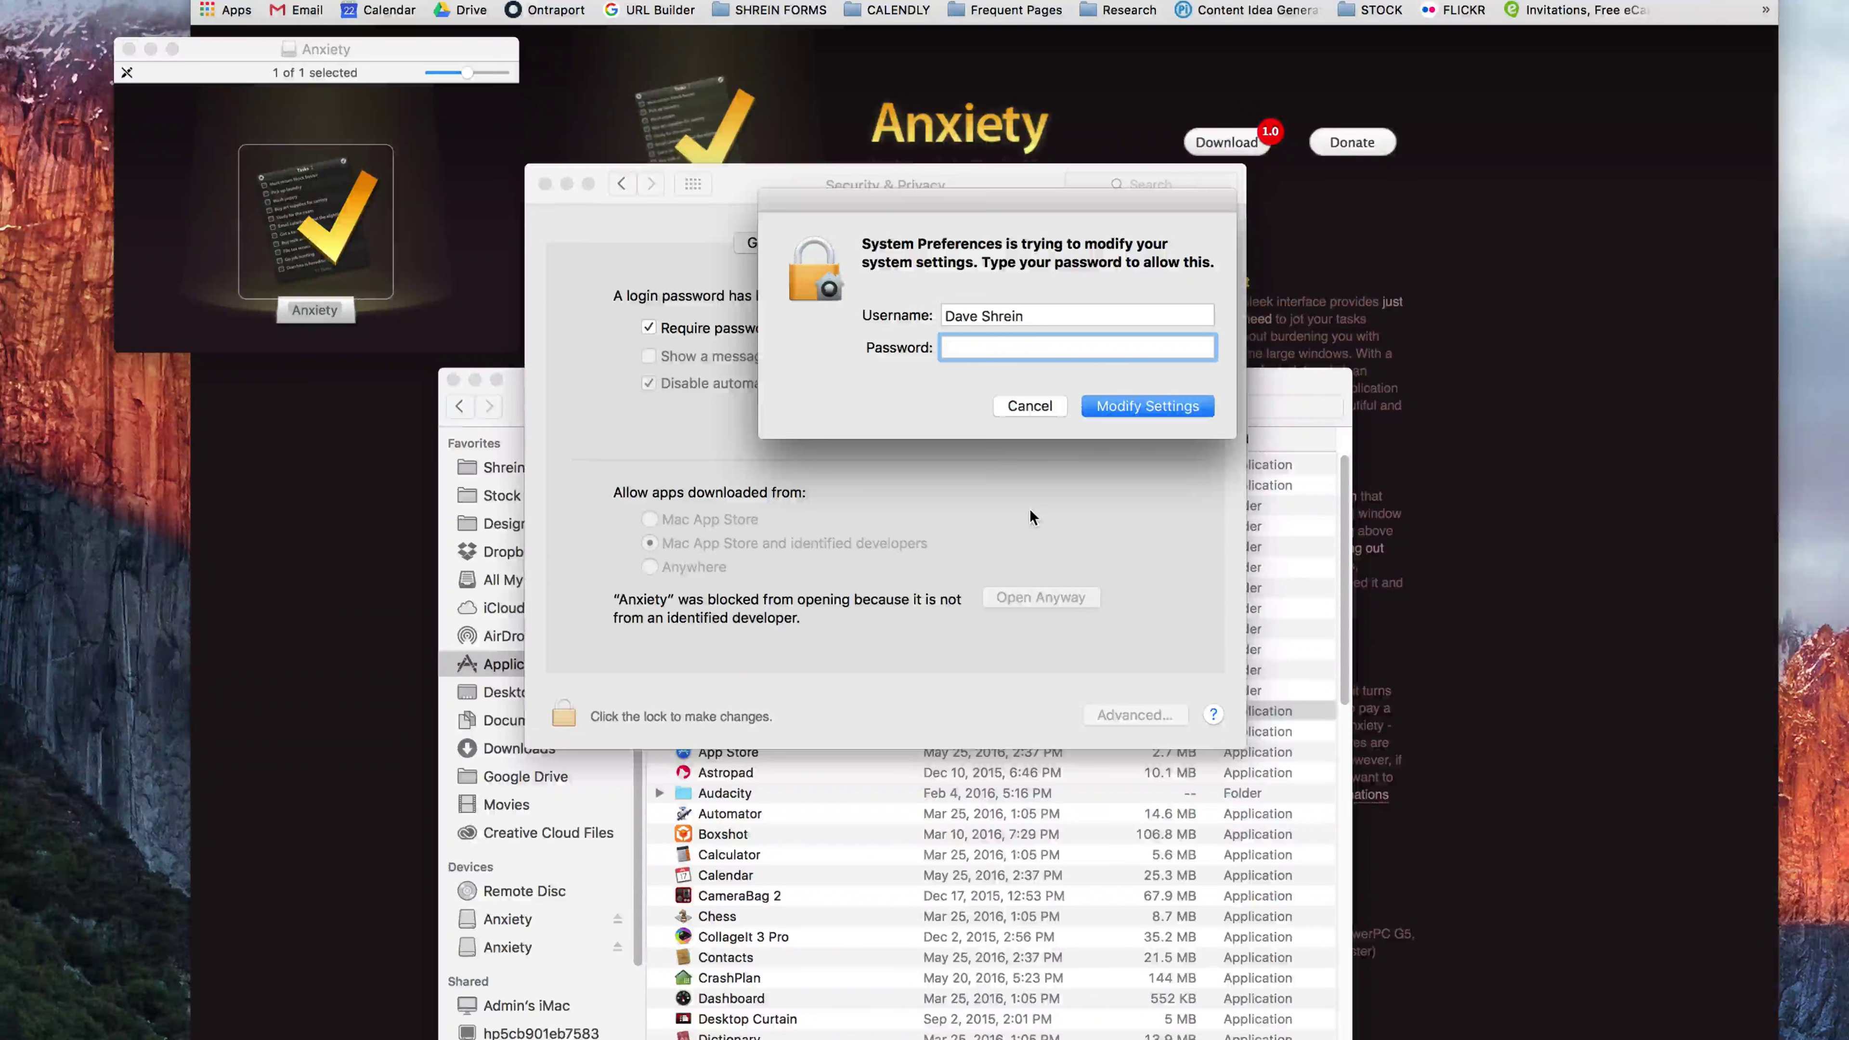
{"action": "type", "text": "•••••••"}
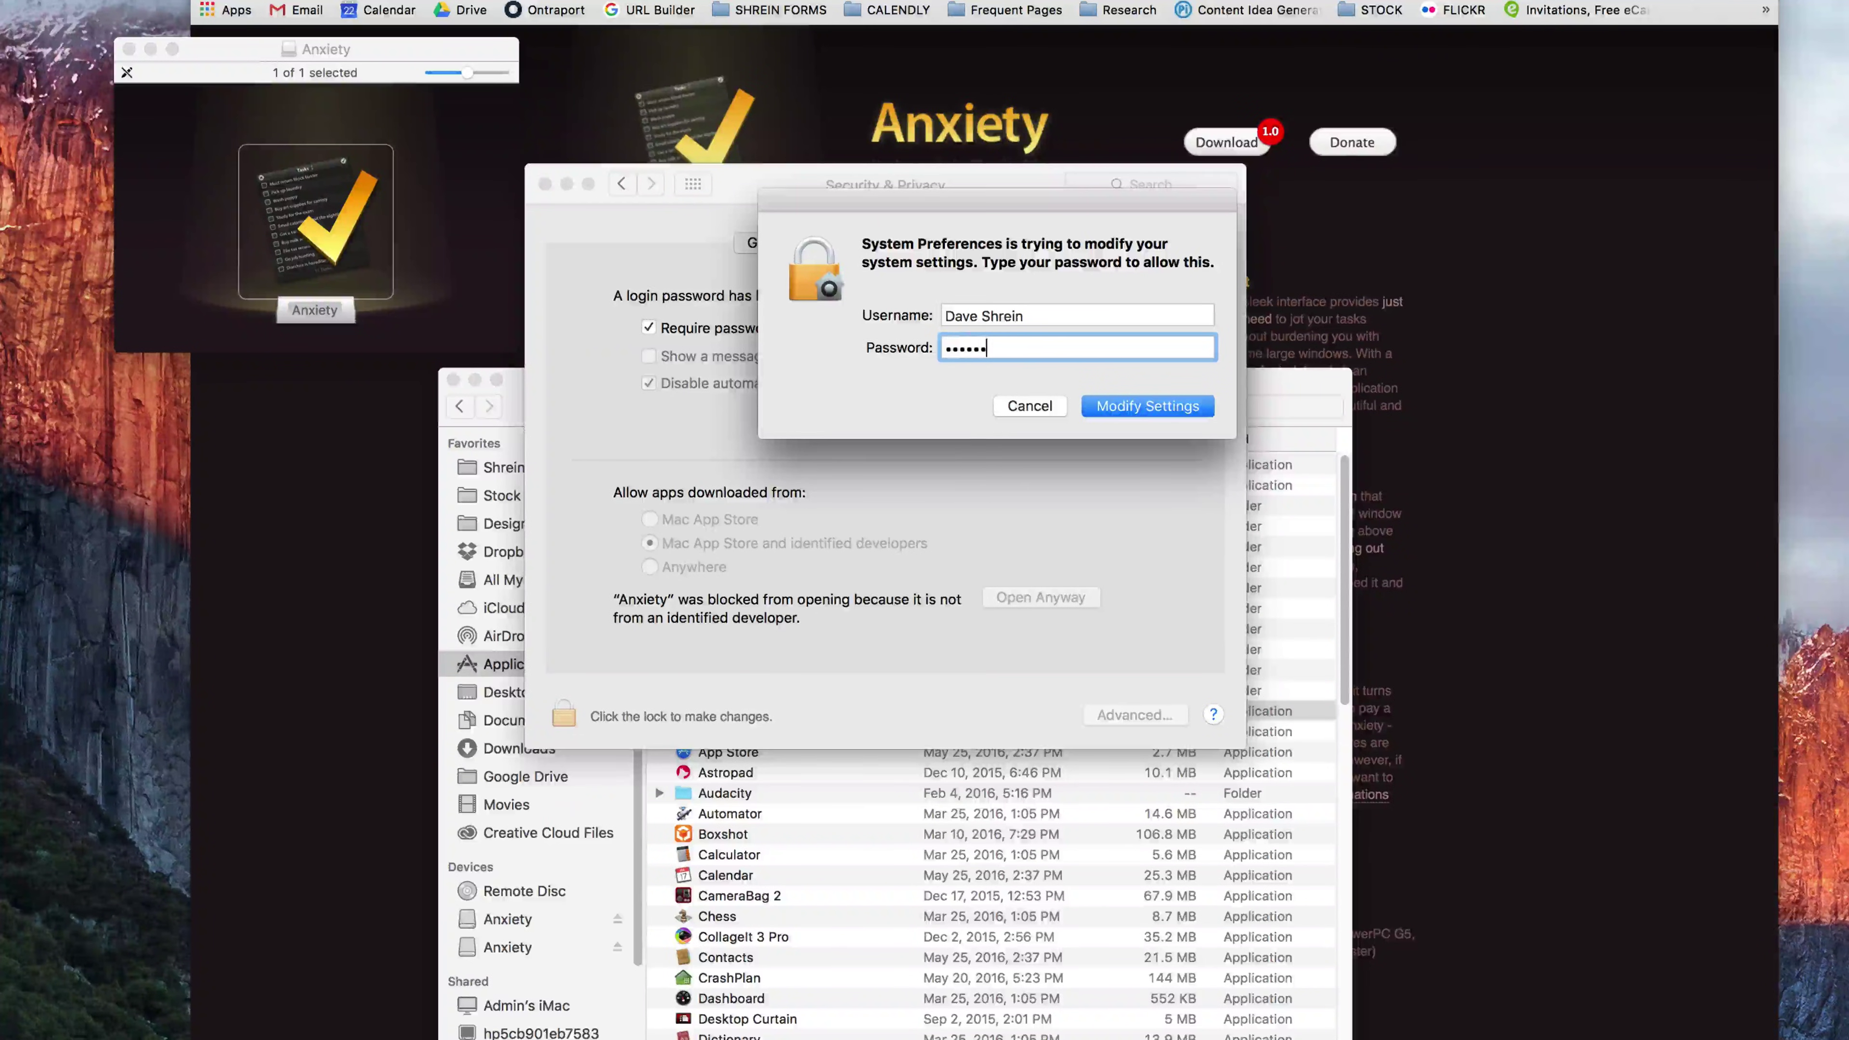
{"action": "key", "text": "Return"}
{"action": "type", "text": "••••••••••"}
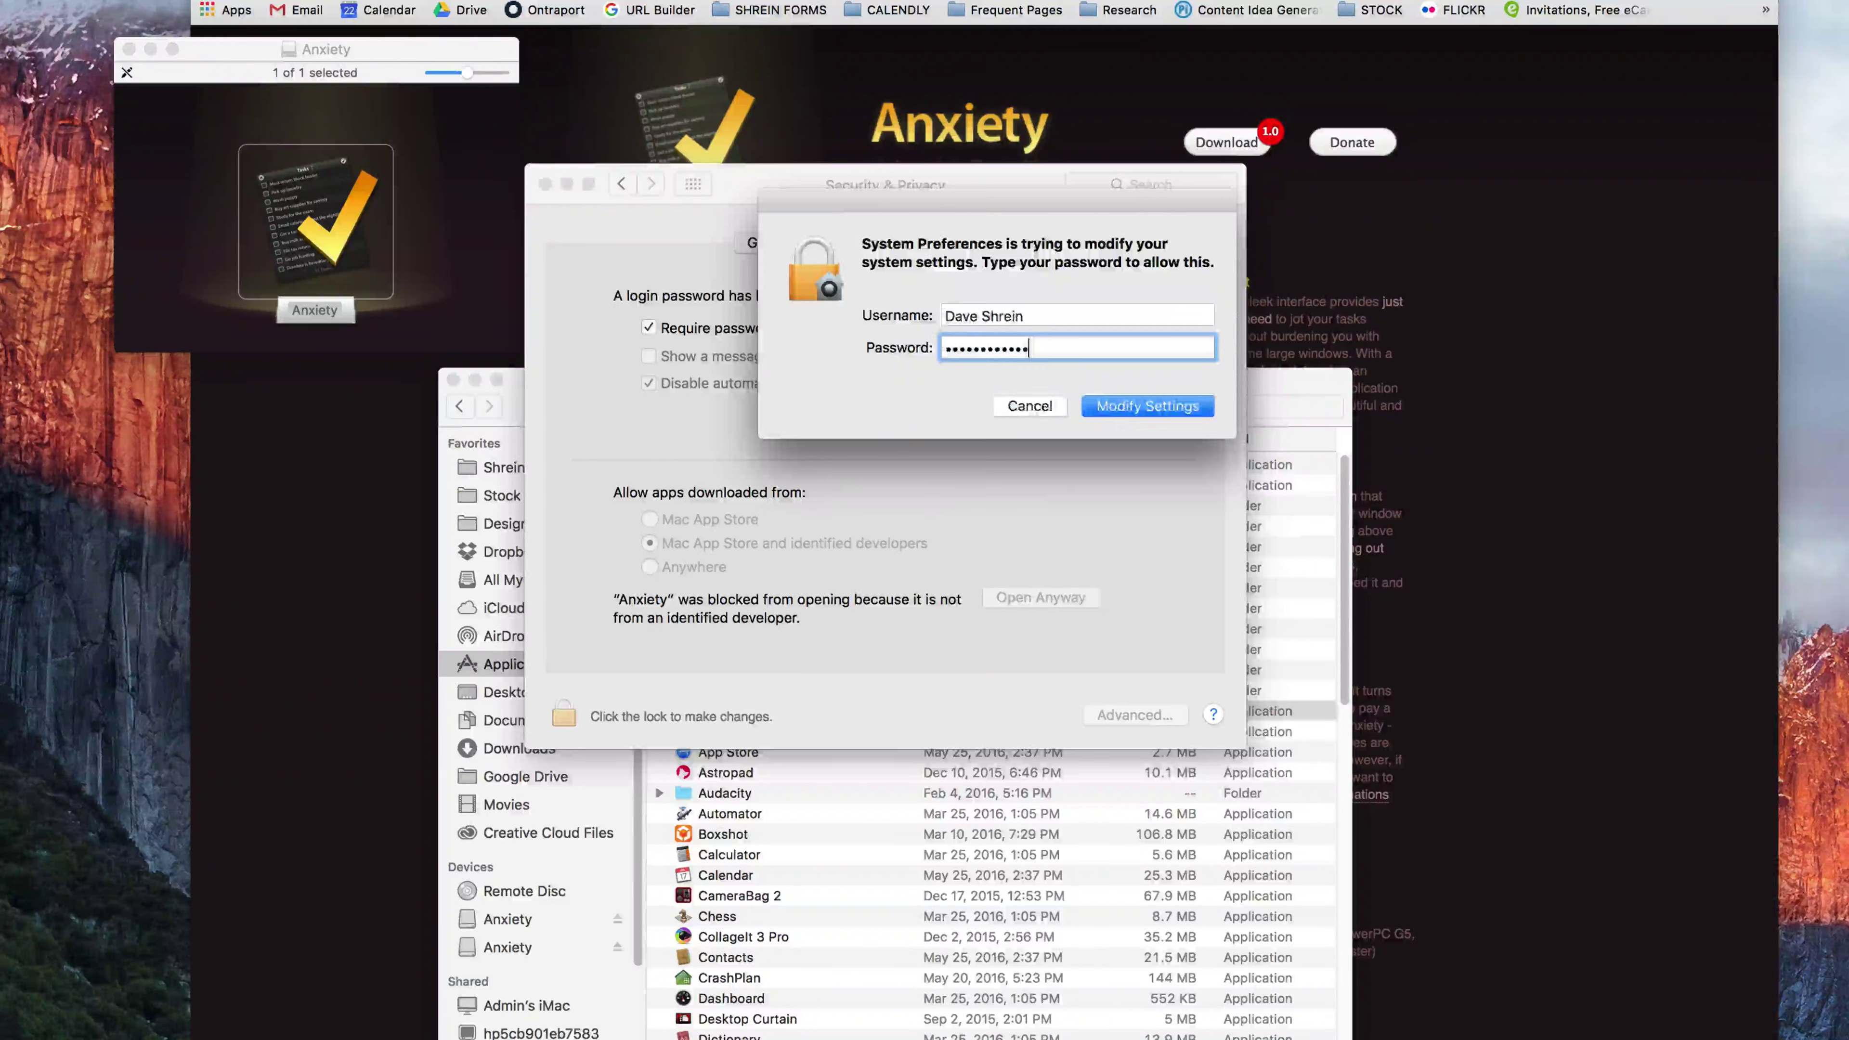
{"action": "key", "text": "Return"}
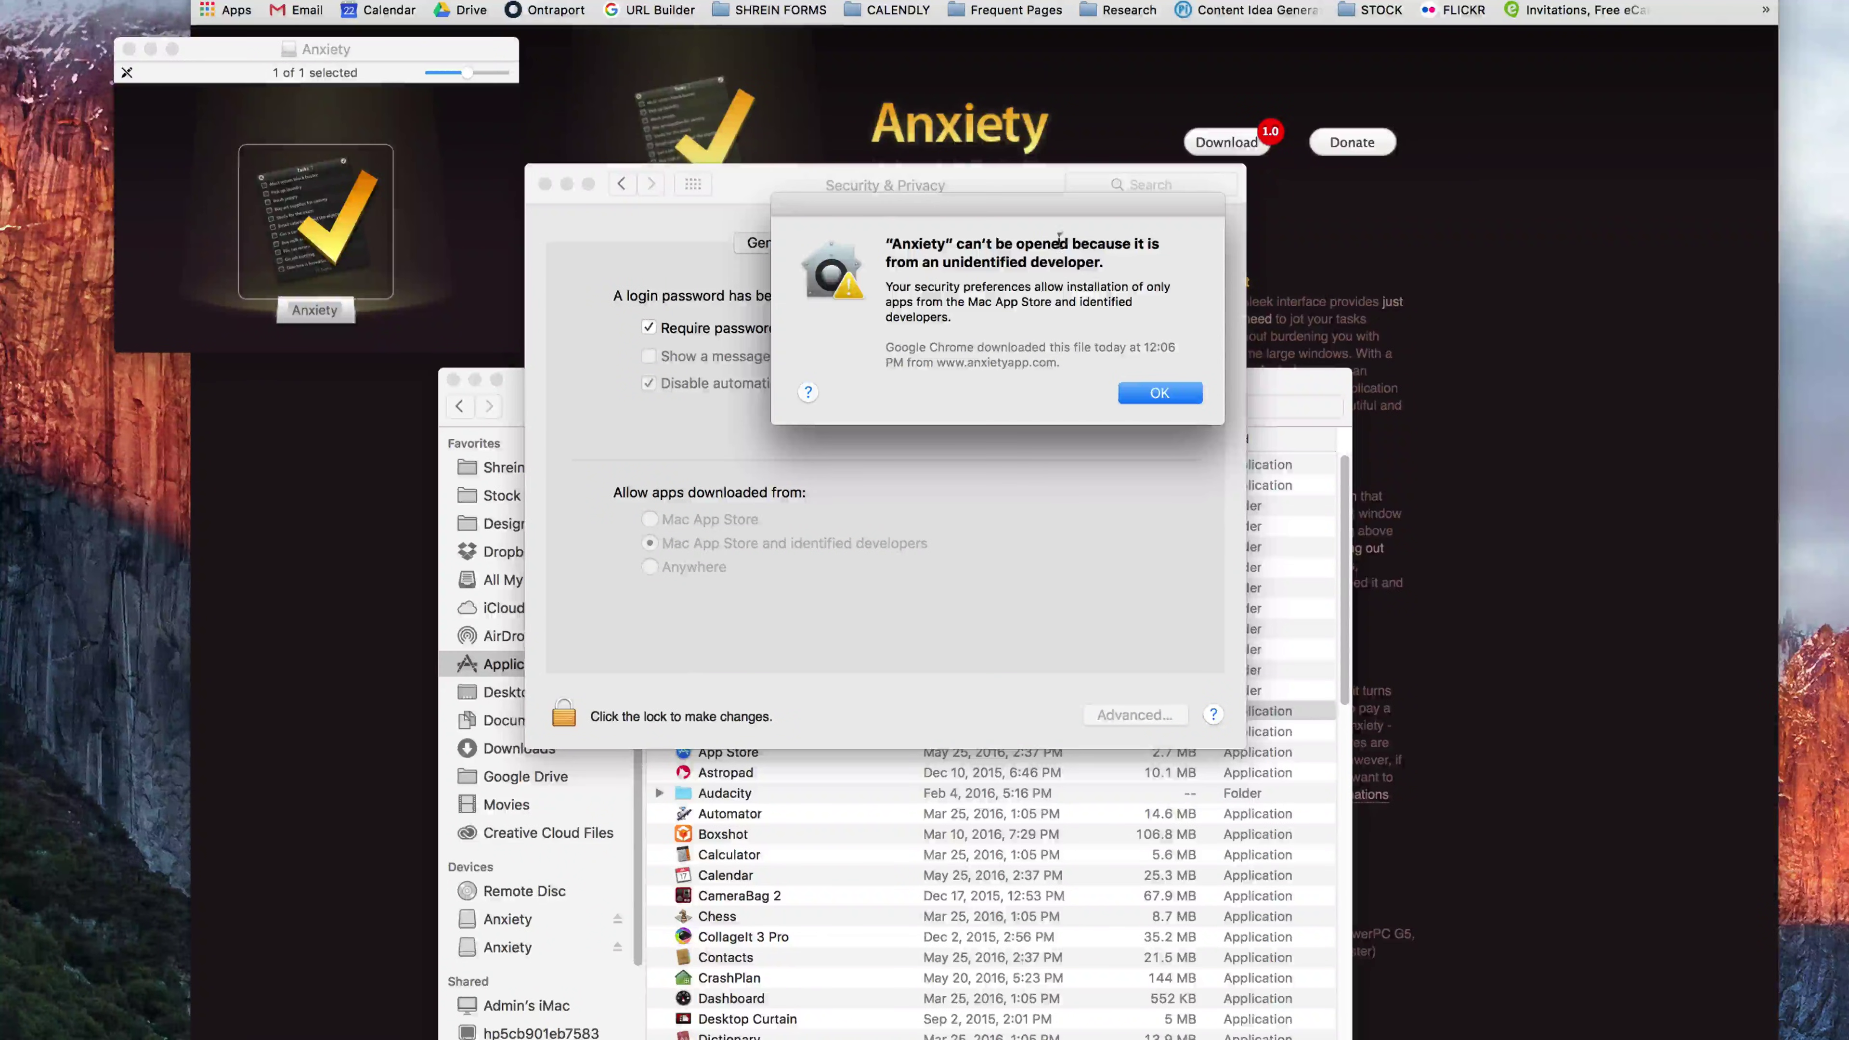
- Retry Open Anyway for Anxiety and dismiss the unidentified-developer warnings
{"action": "left_click", "coordinate": [1159, 392]}
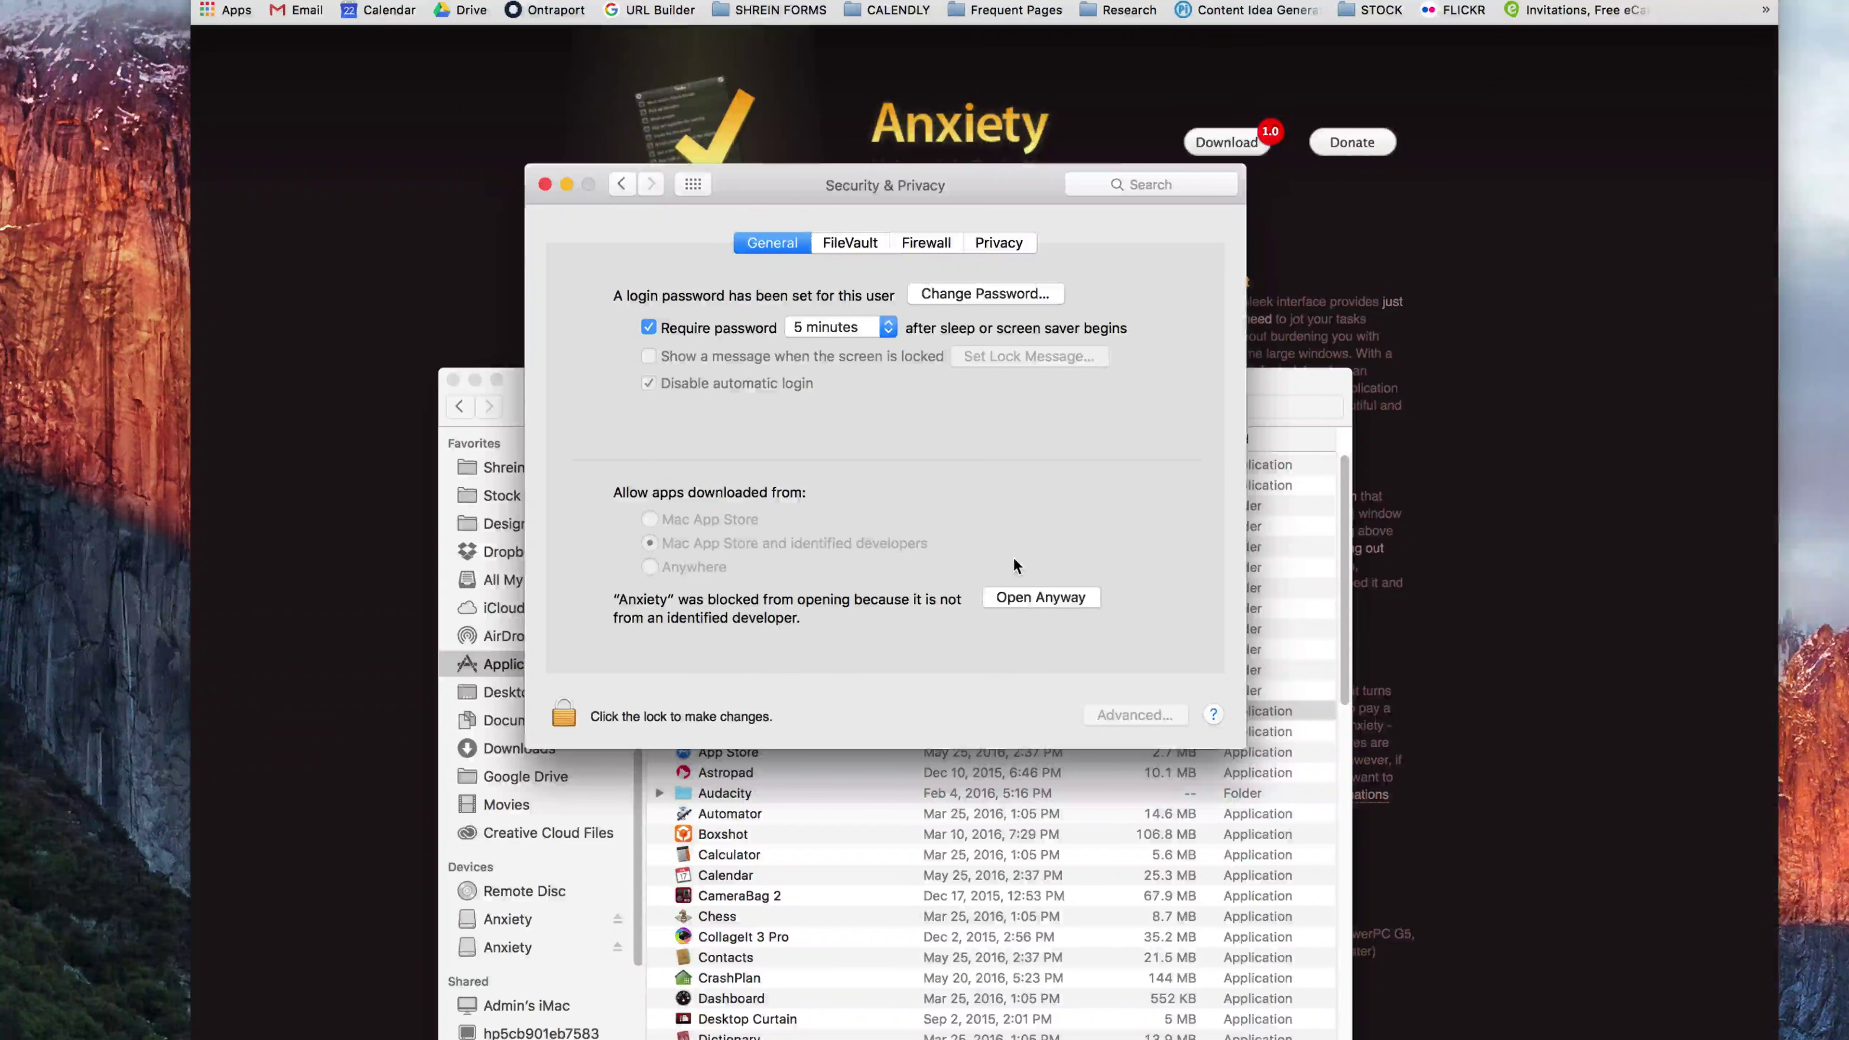
{"action": "left_click", "coordinate": [1034, 595]}
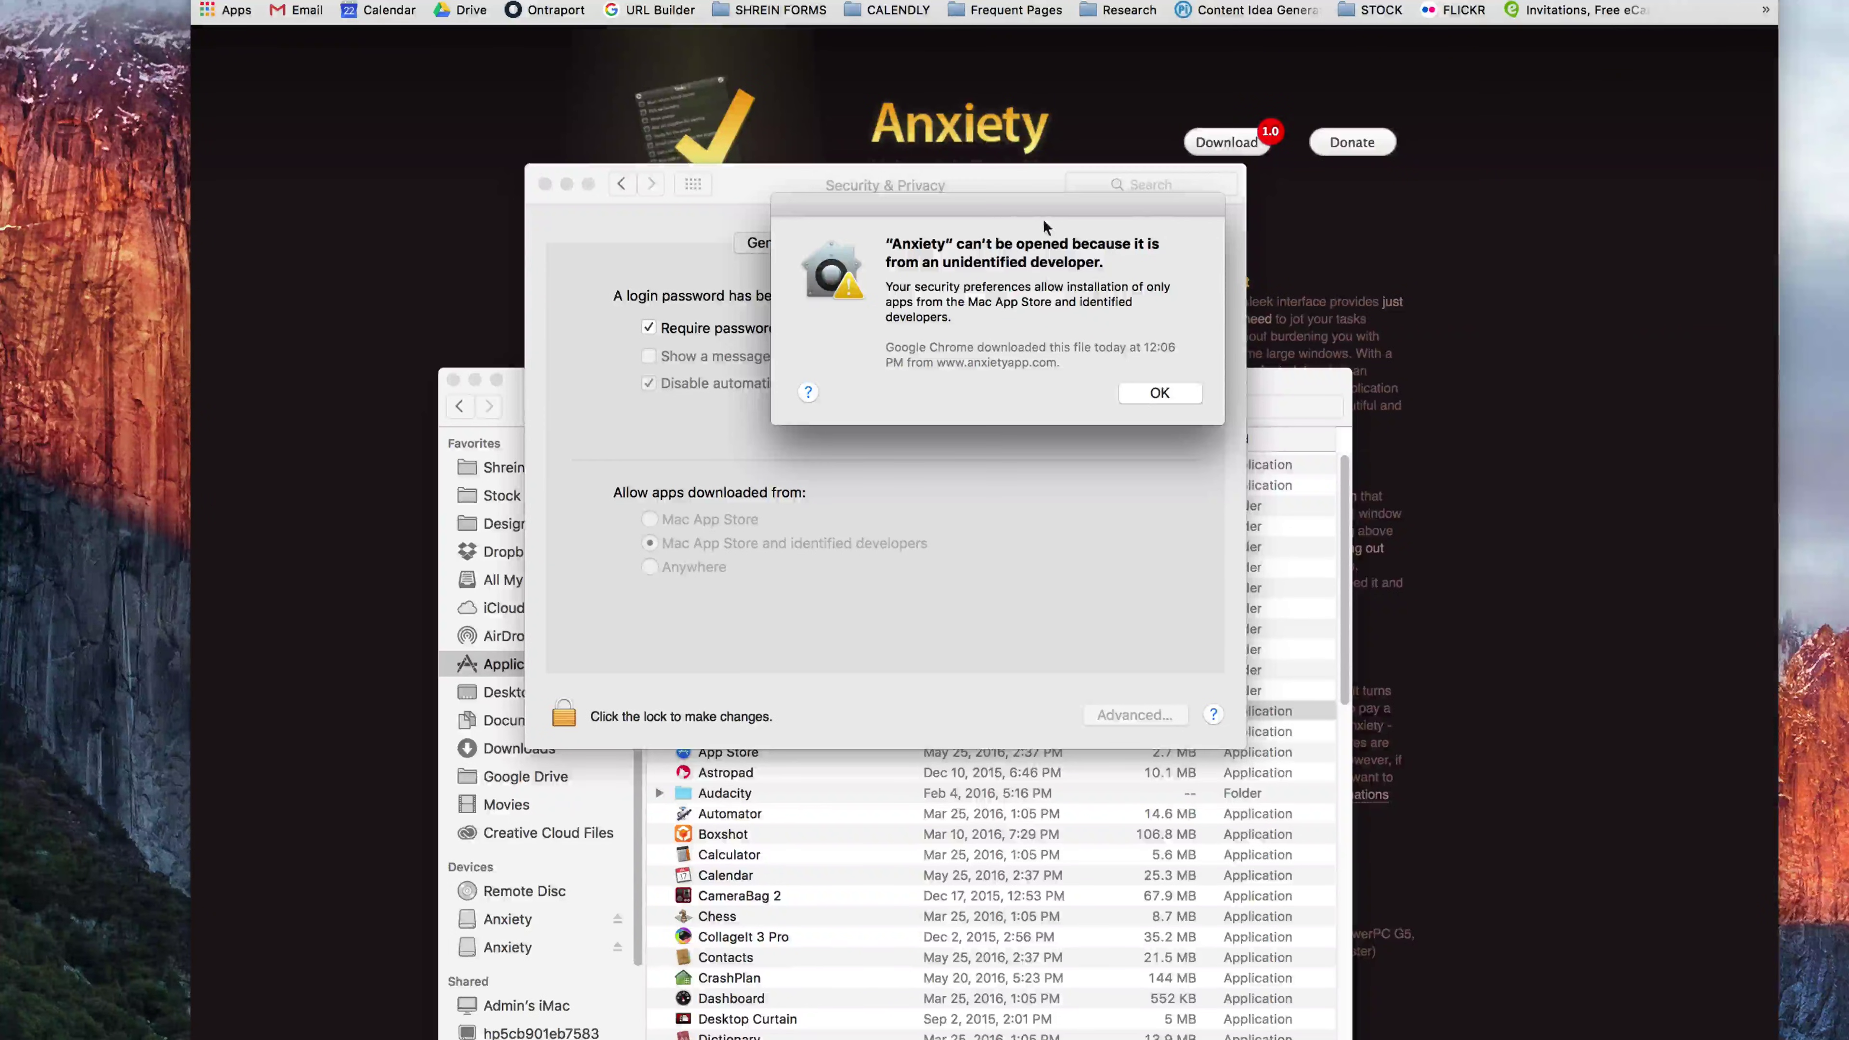
{"action": "left_click", "coordinate": [1156, 395]}
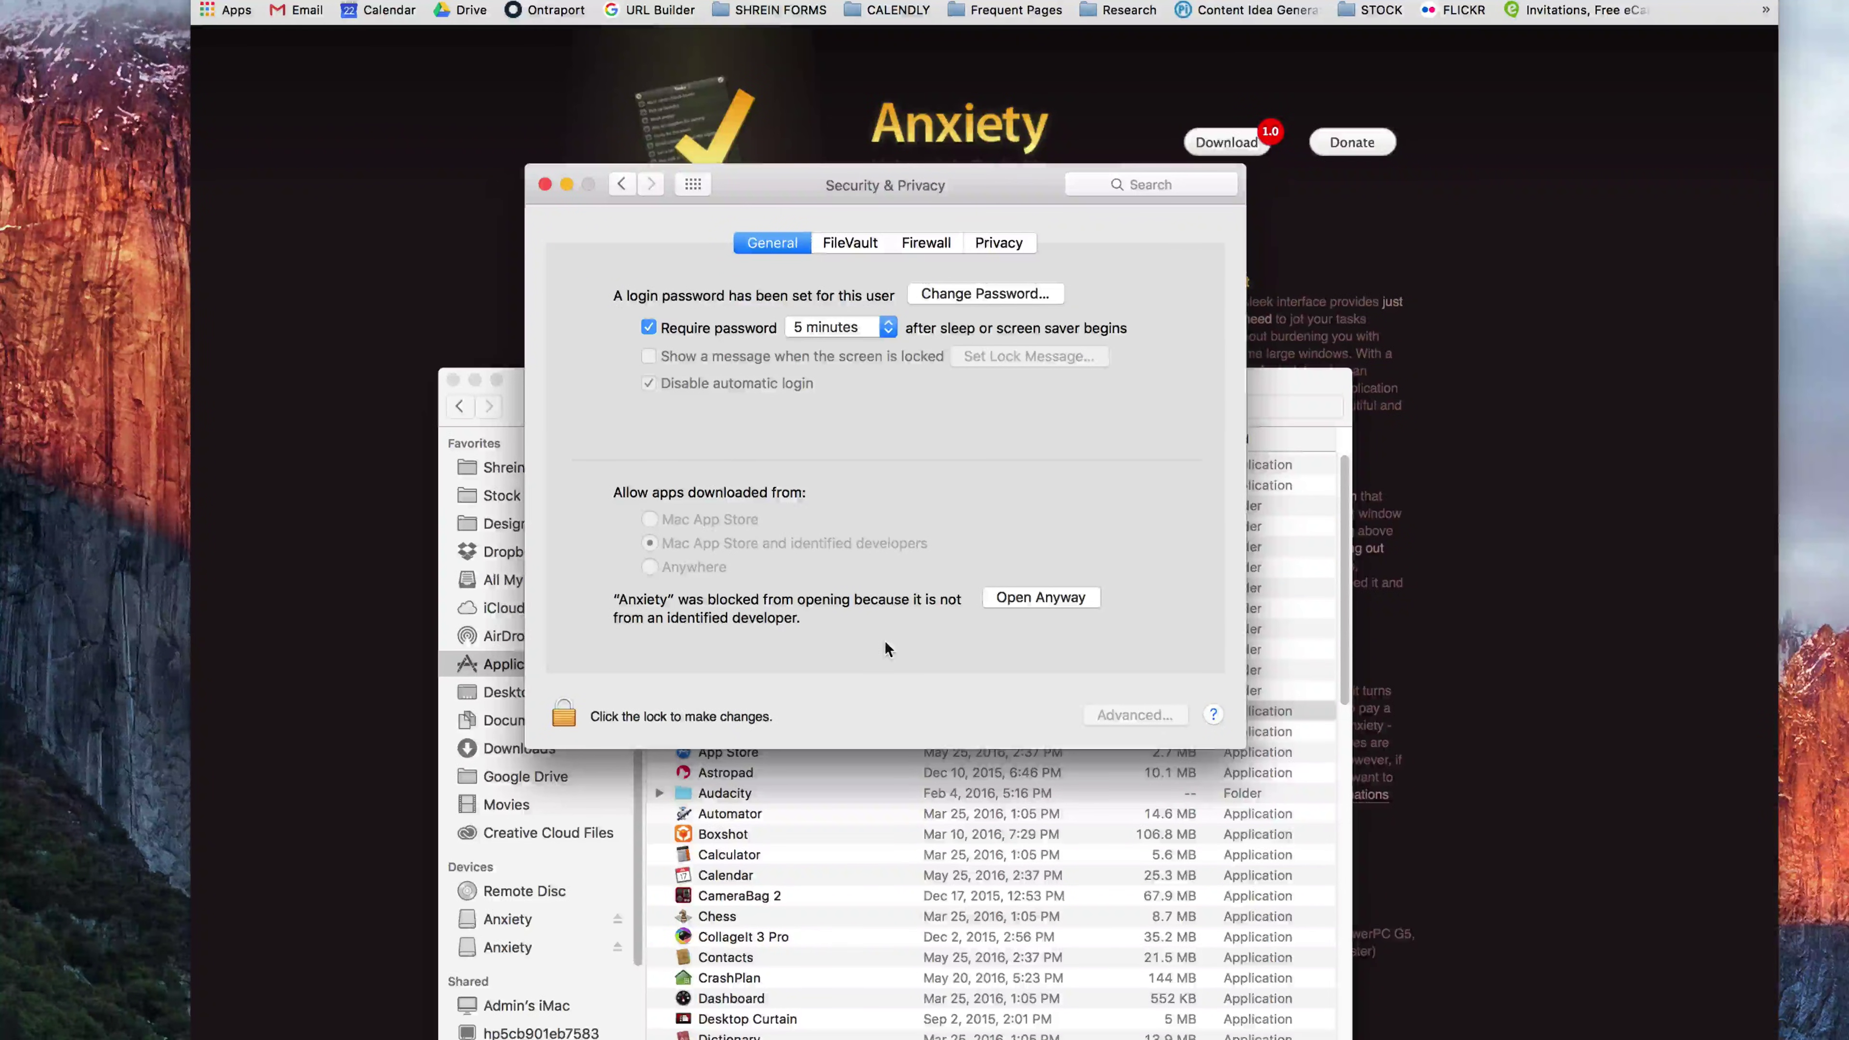
- Unlock with the admin password, allow apps from Anywhere, then select Anxiety in Applications
{"action": "left_click", "coordinate": [561, 718]}
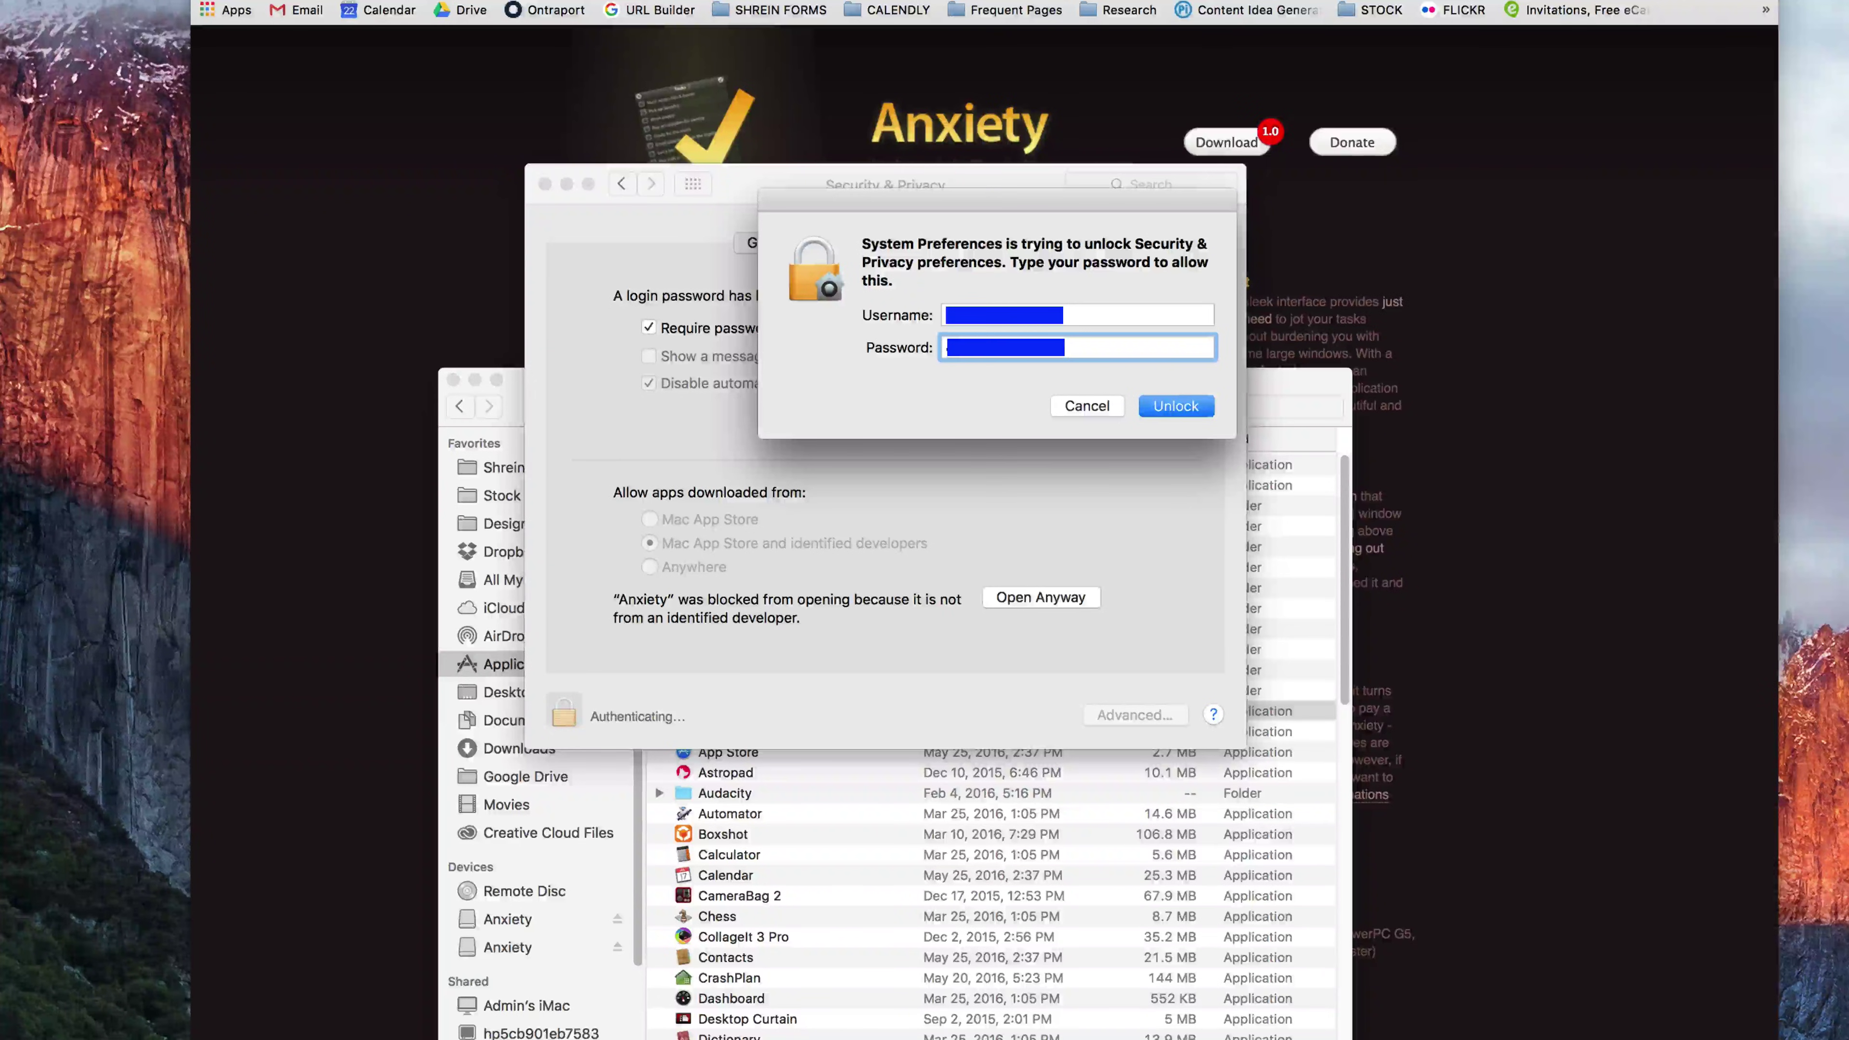
{"action": "key", "text": "Return"}
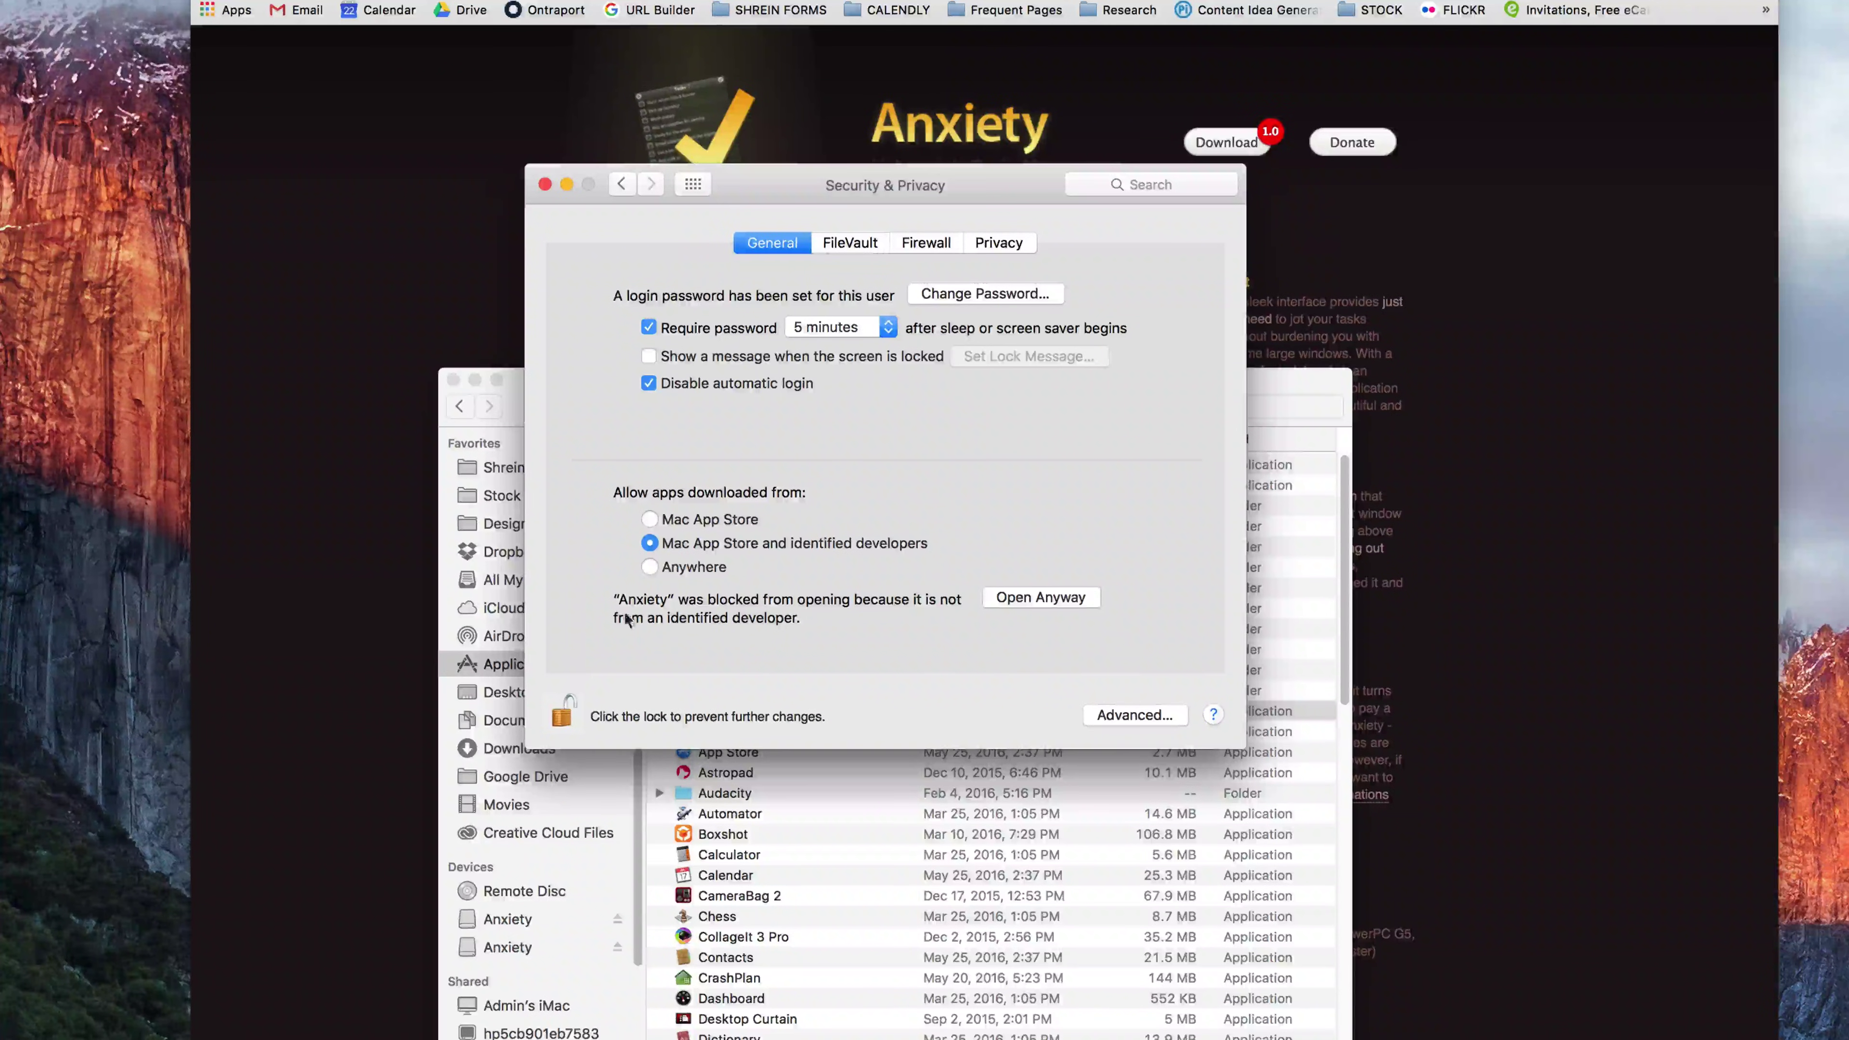
{"action": "left_click", "coordinate": [672, 568]}
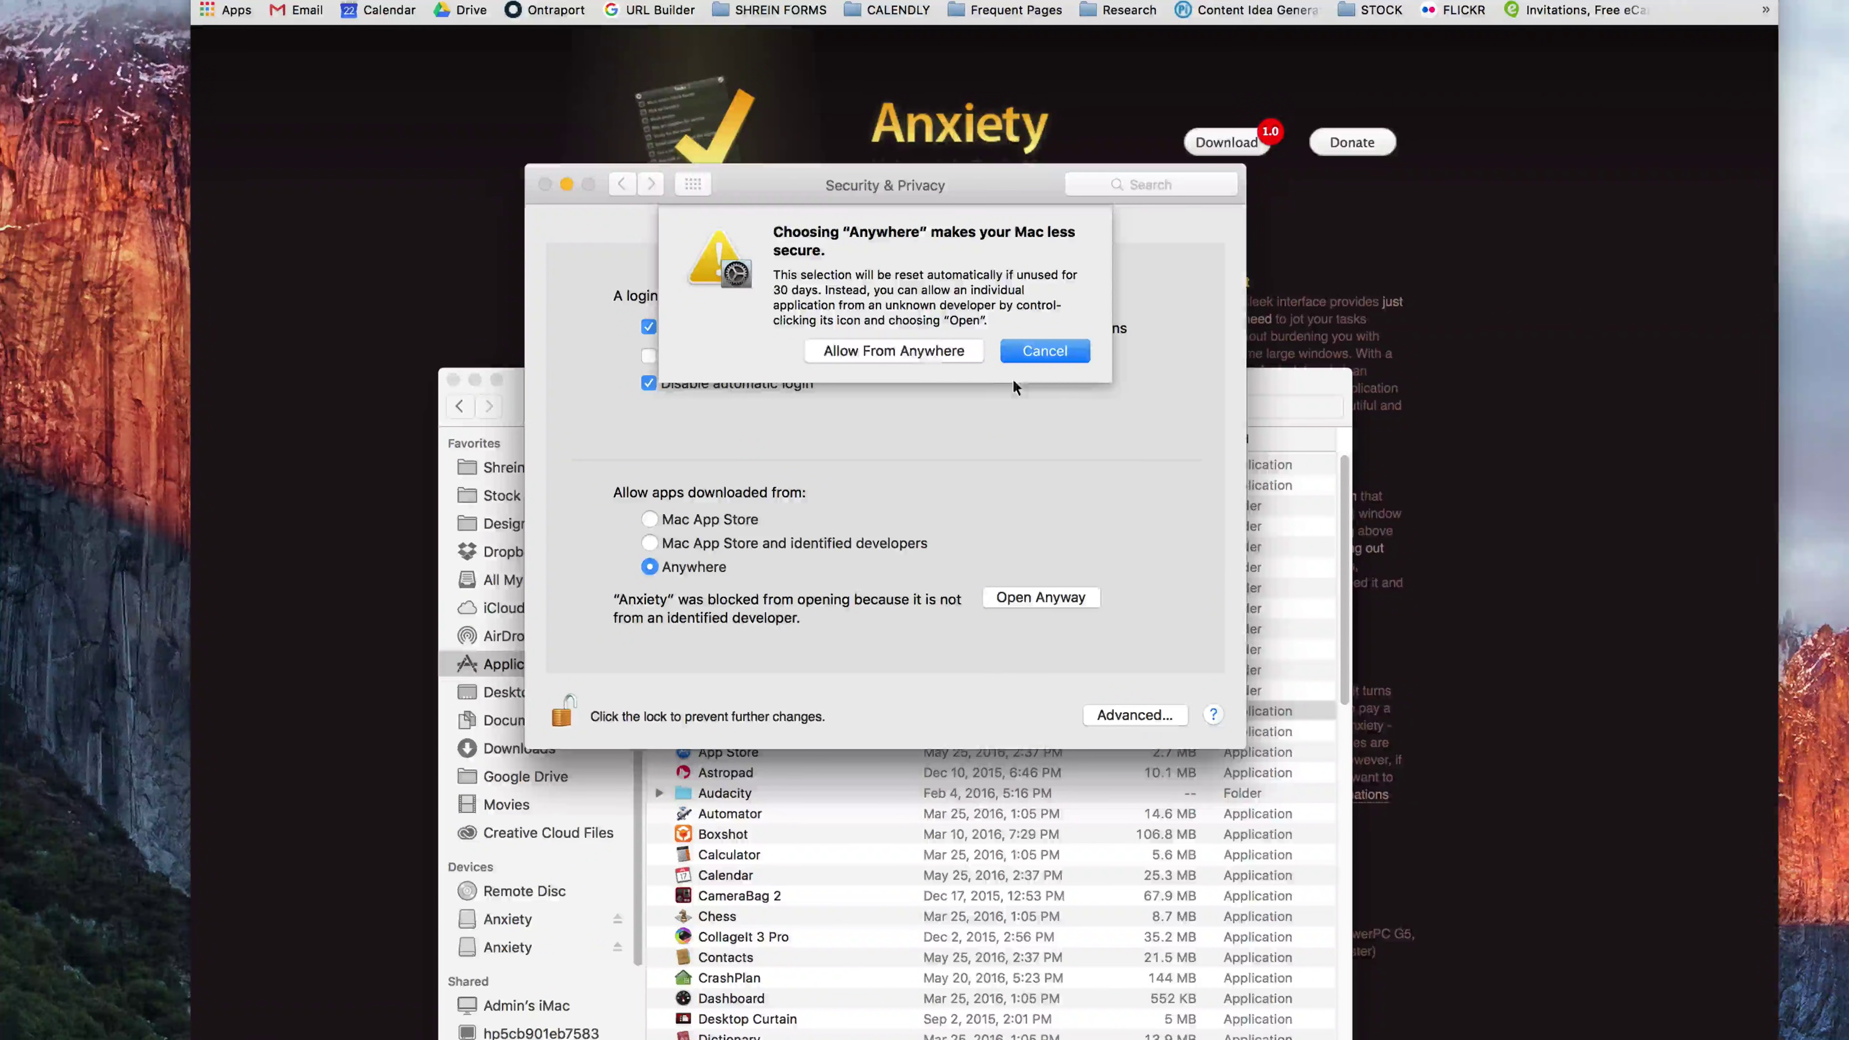
{"action": "left_click", "coordinate": [931, 357]}
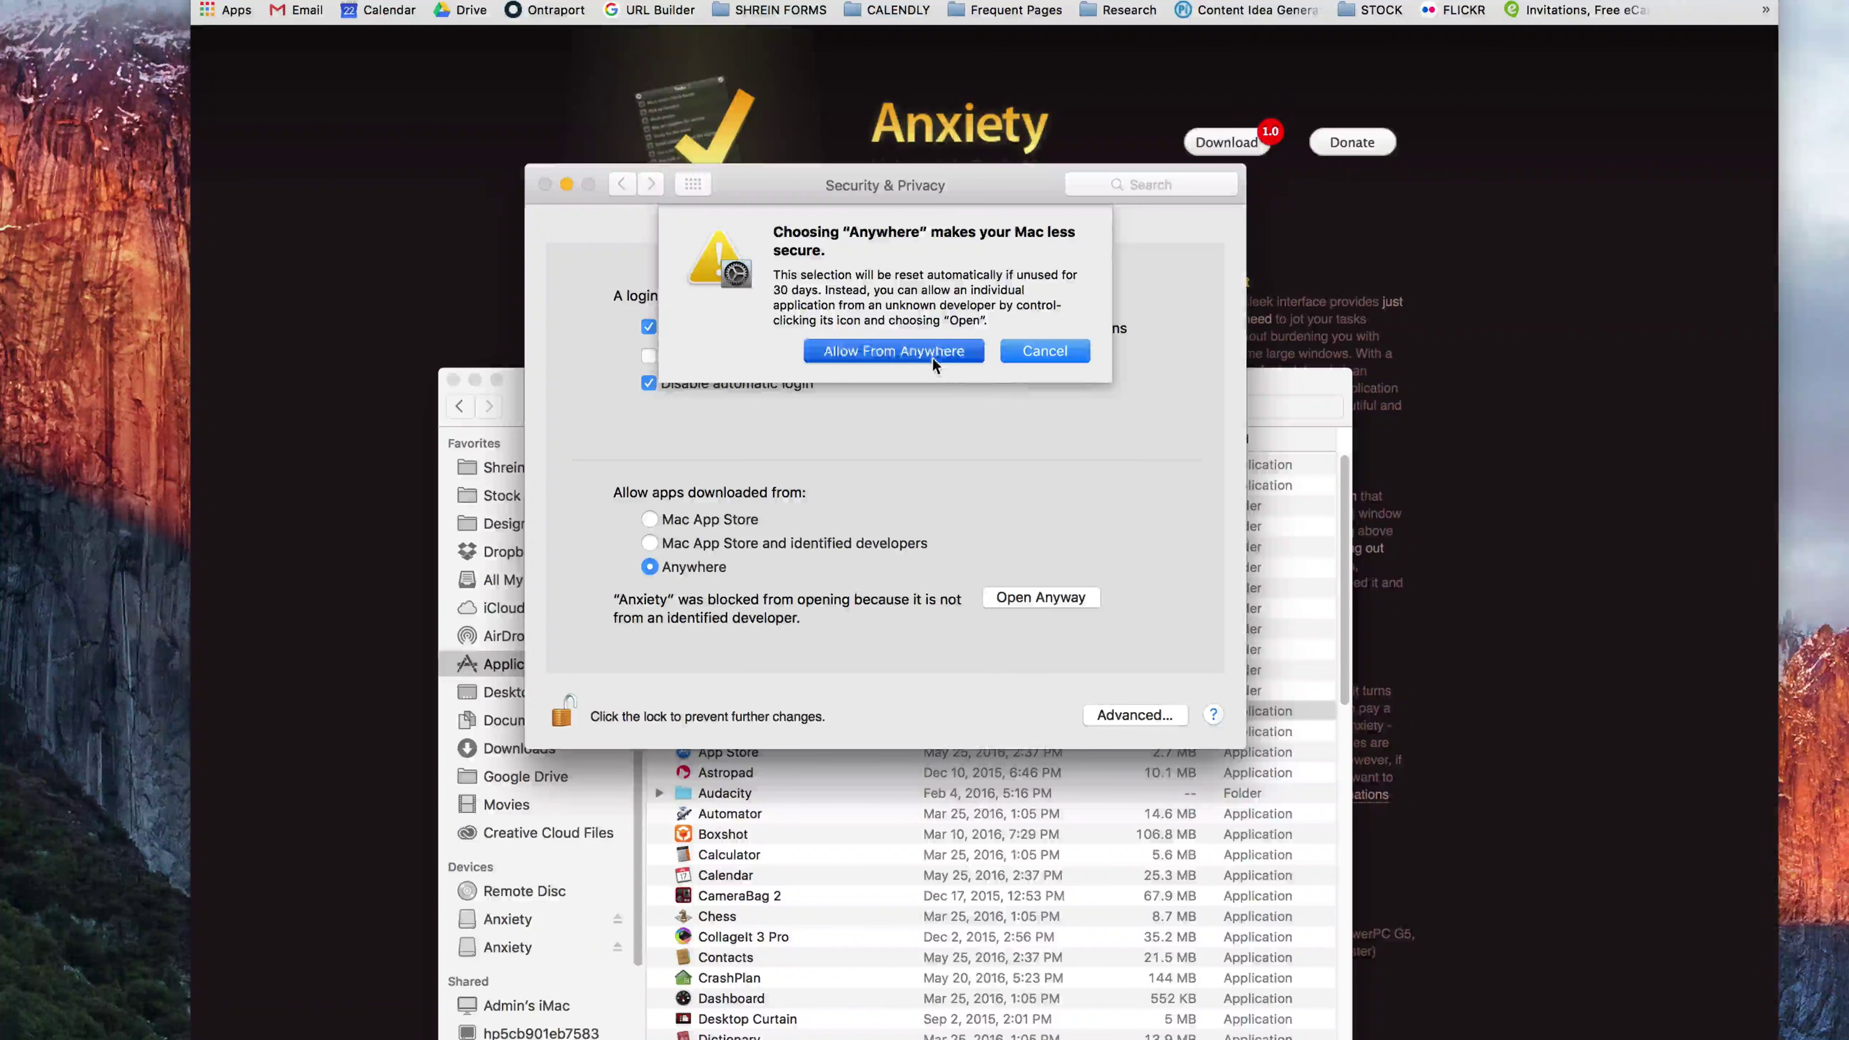
{"action": "left_click", "coordinate": [1334, 383]}
- Launch Anxiety, grant calendar and reminders access, and enable update checks at startup
{"action": "double_click", "coordinate": [689, 710]}
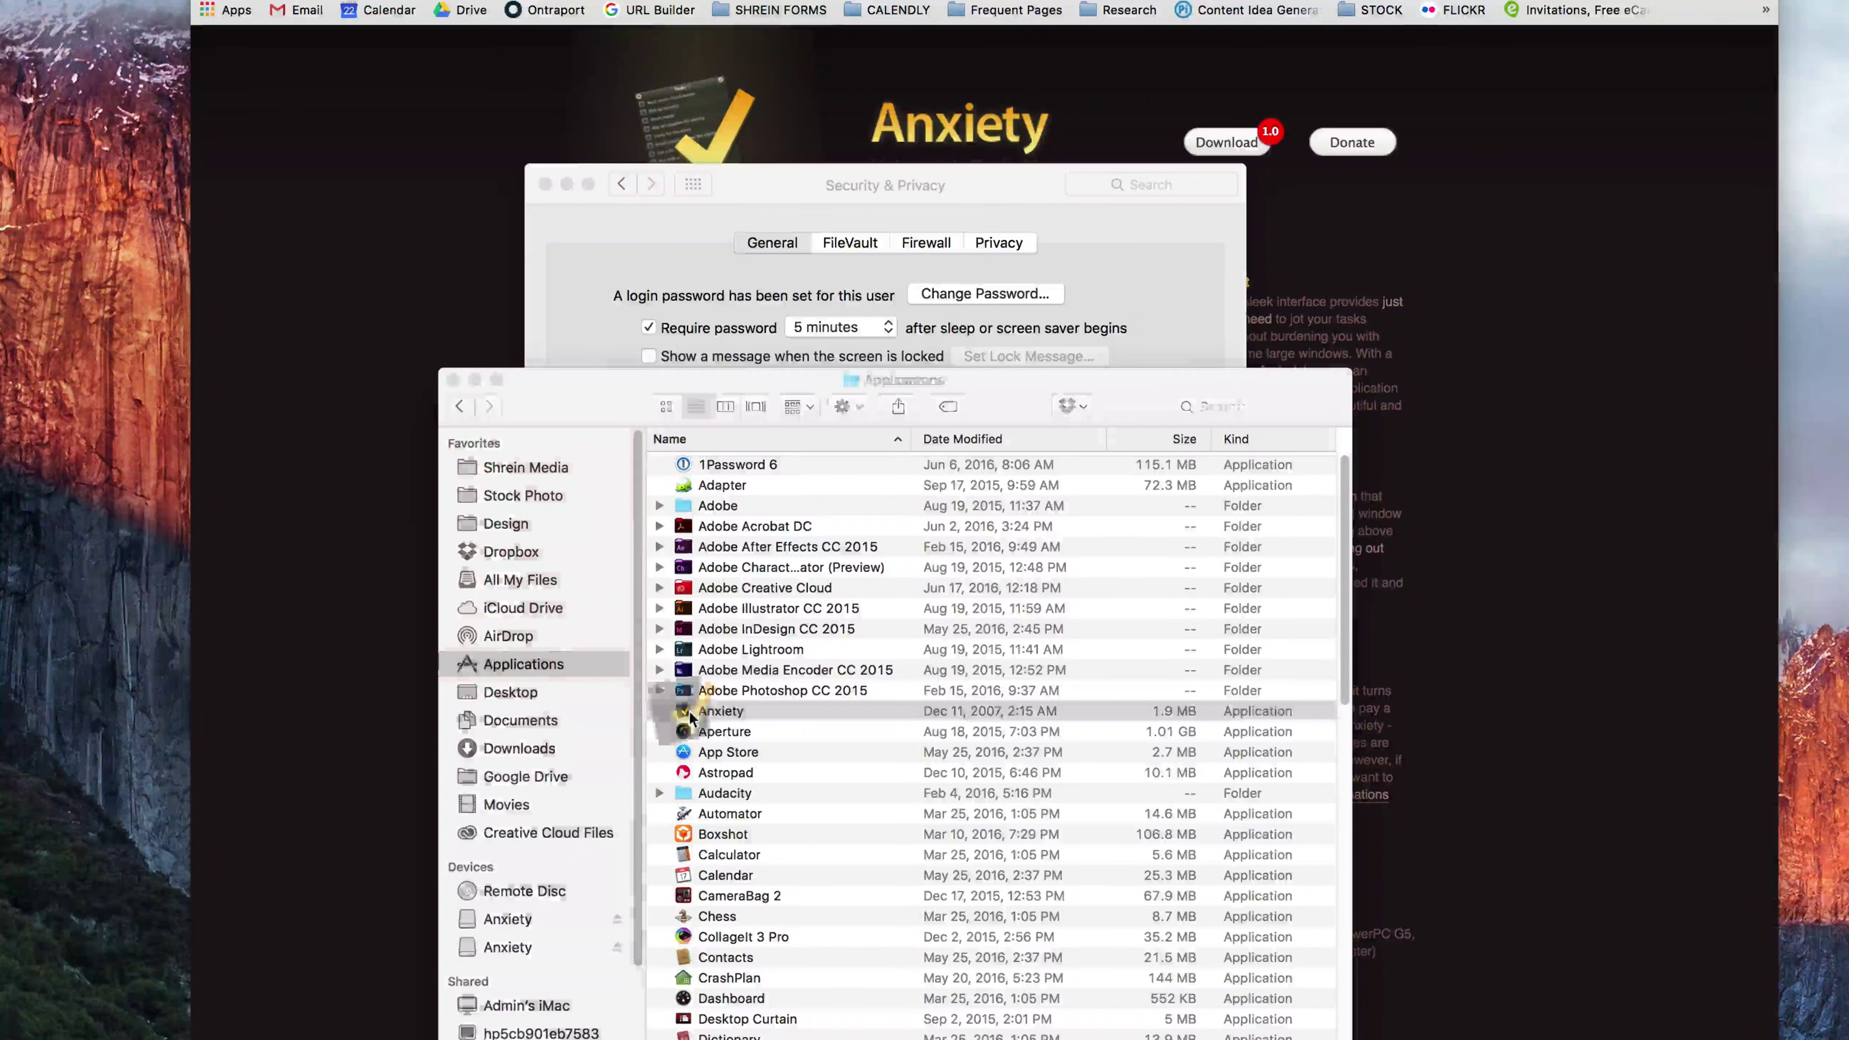
{"action": "left_click", "coordinate": [1192, 348]}
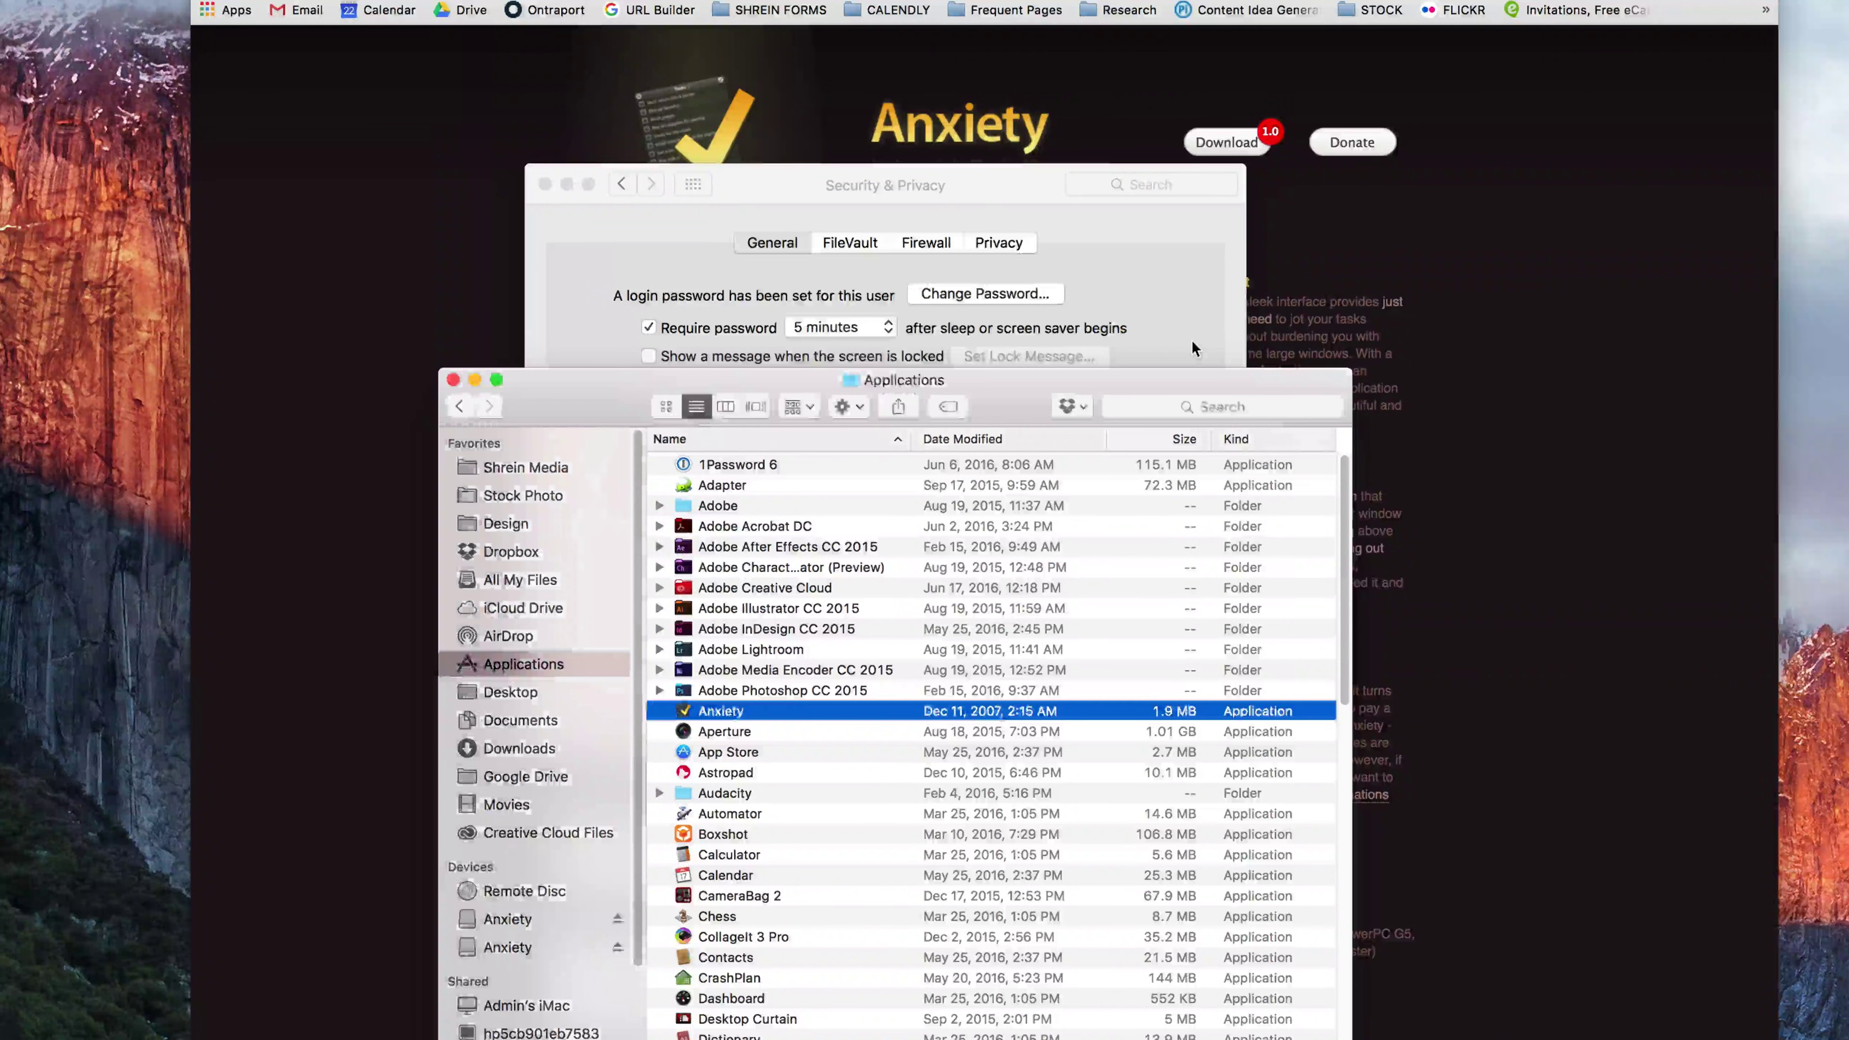
{"action": "left_click", "coordinate": [1144, 345]}
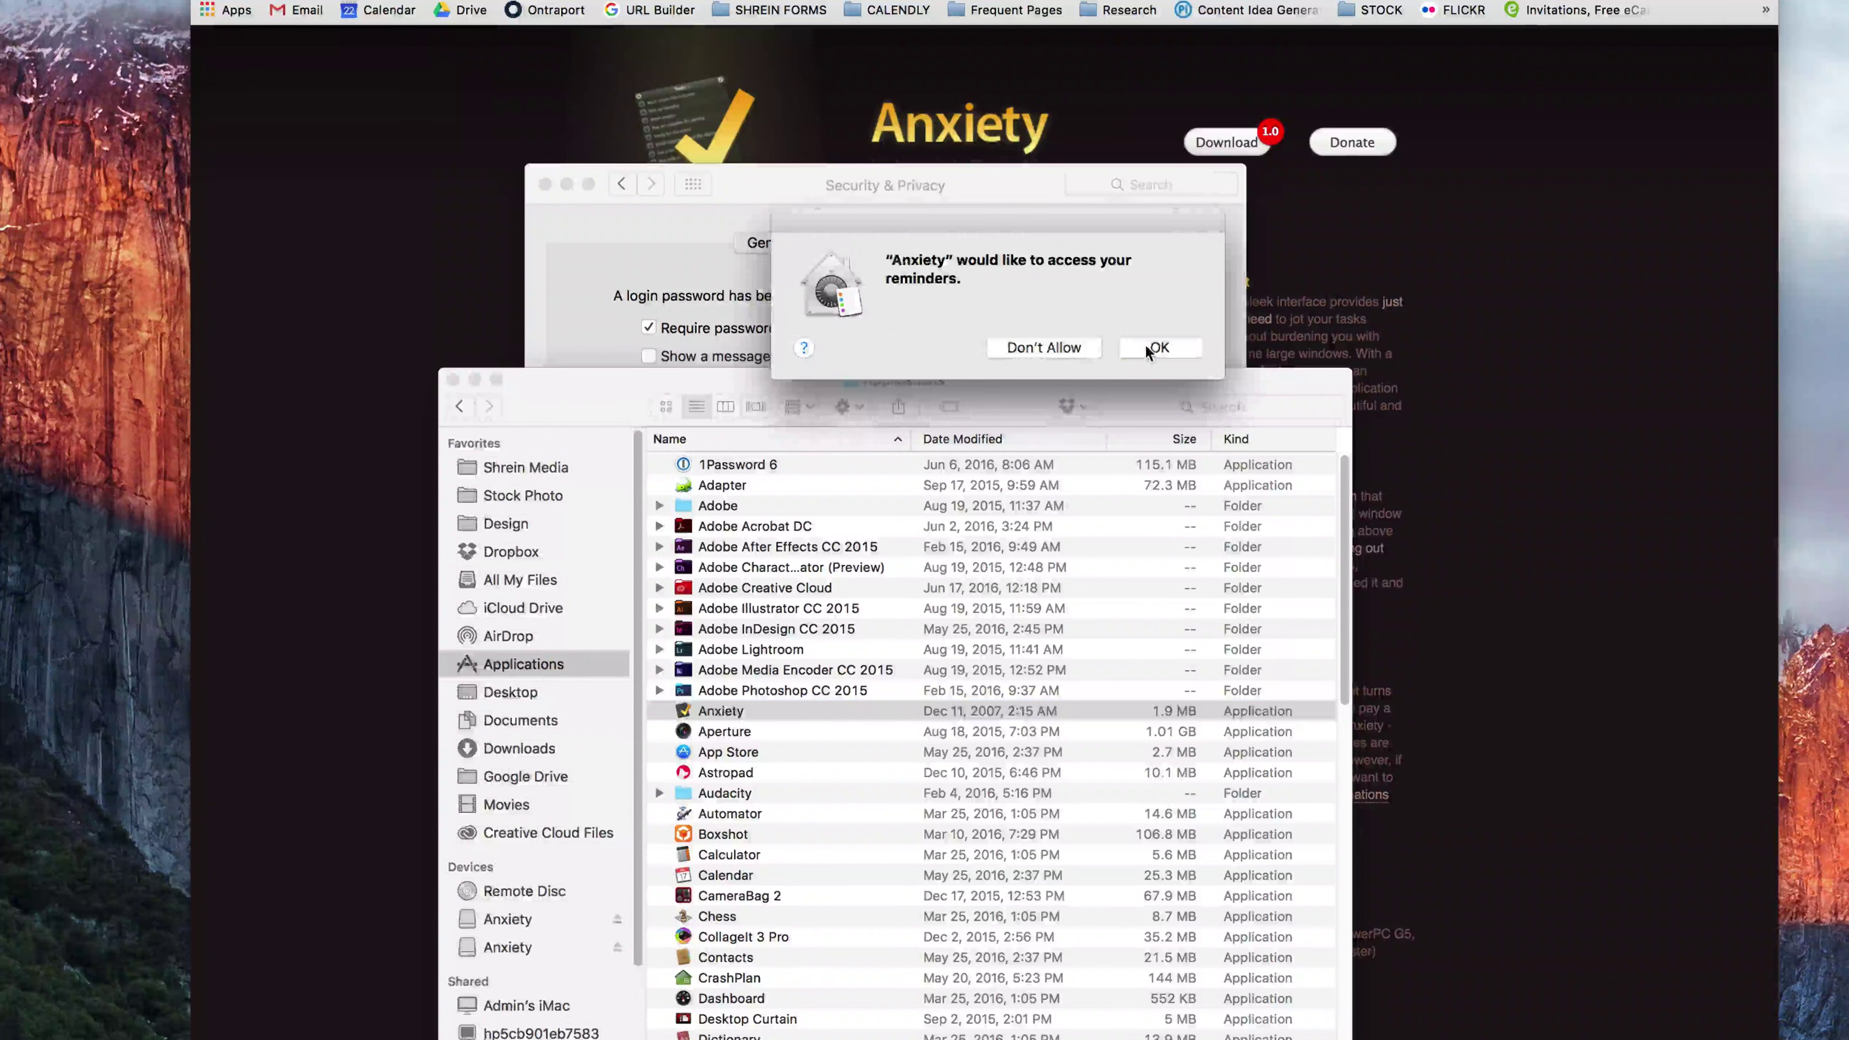
{"action": "left_click", "coordinate": [1146, 344]}
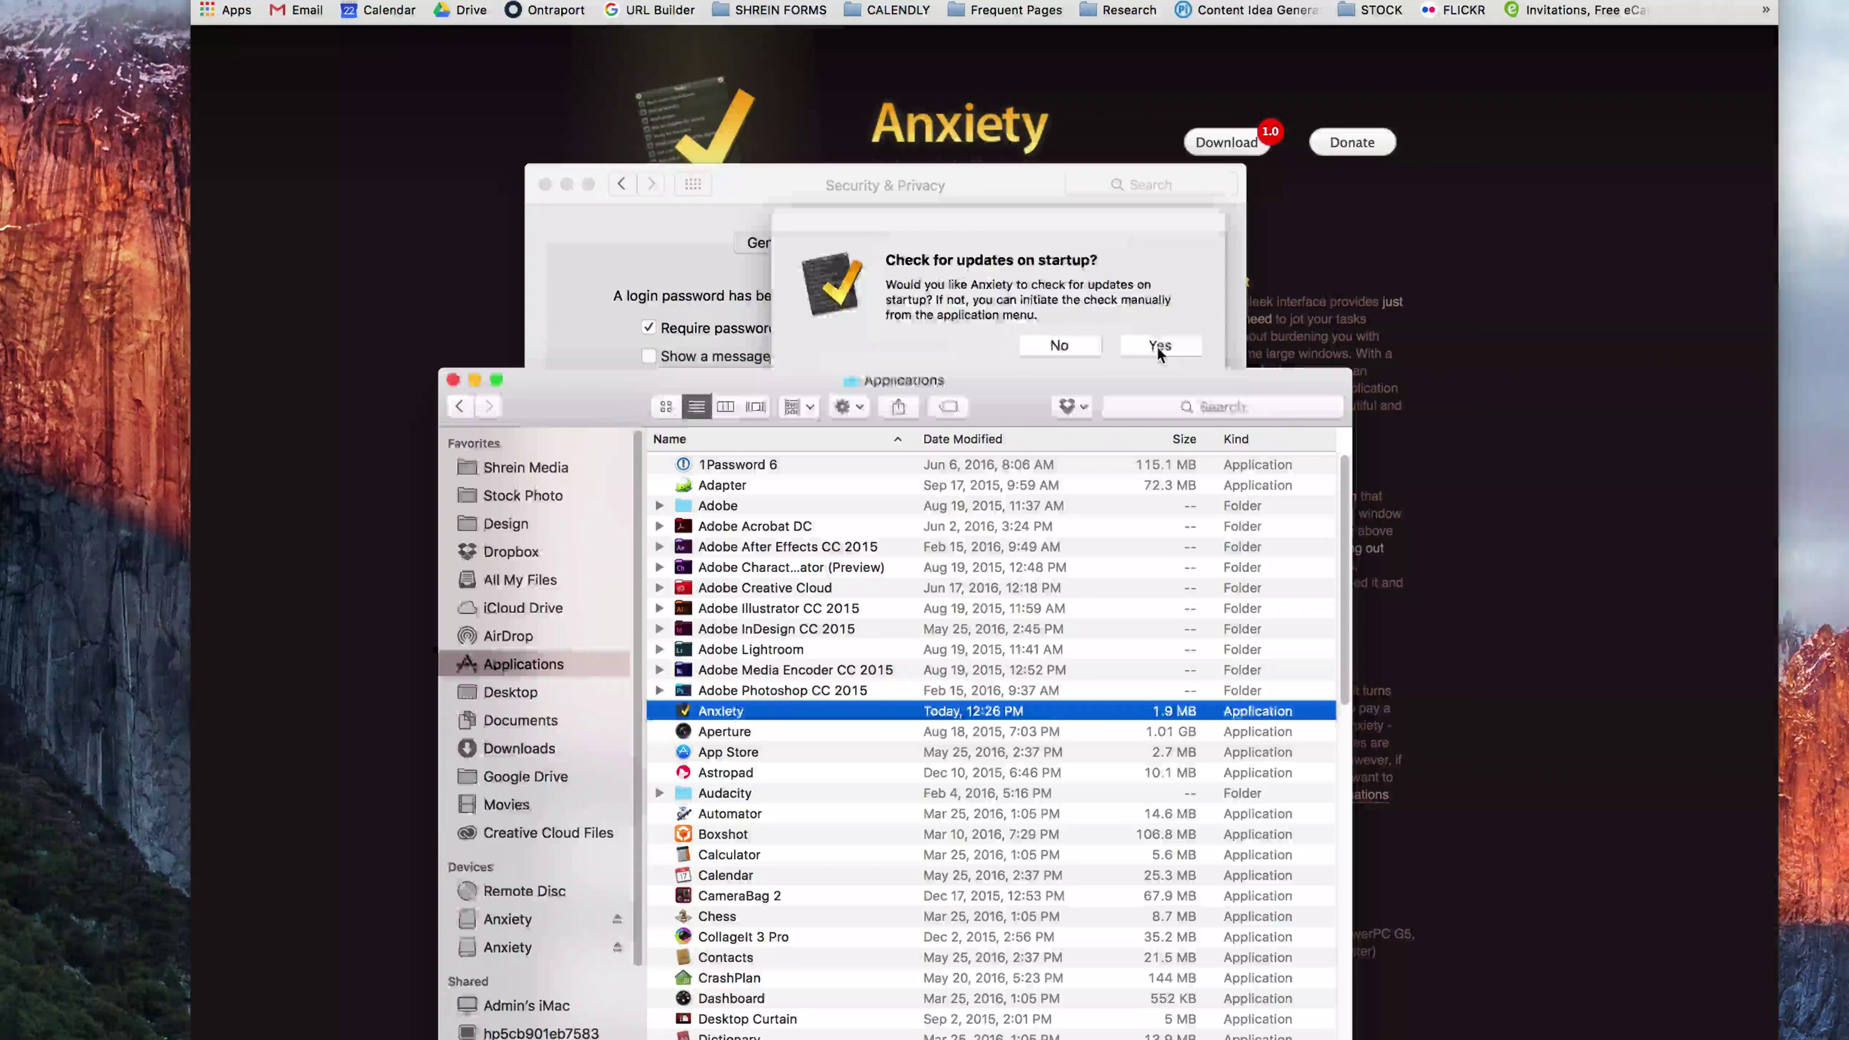
{"action": "left_click", "coordinate": [1157, 346]}
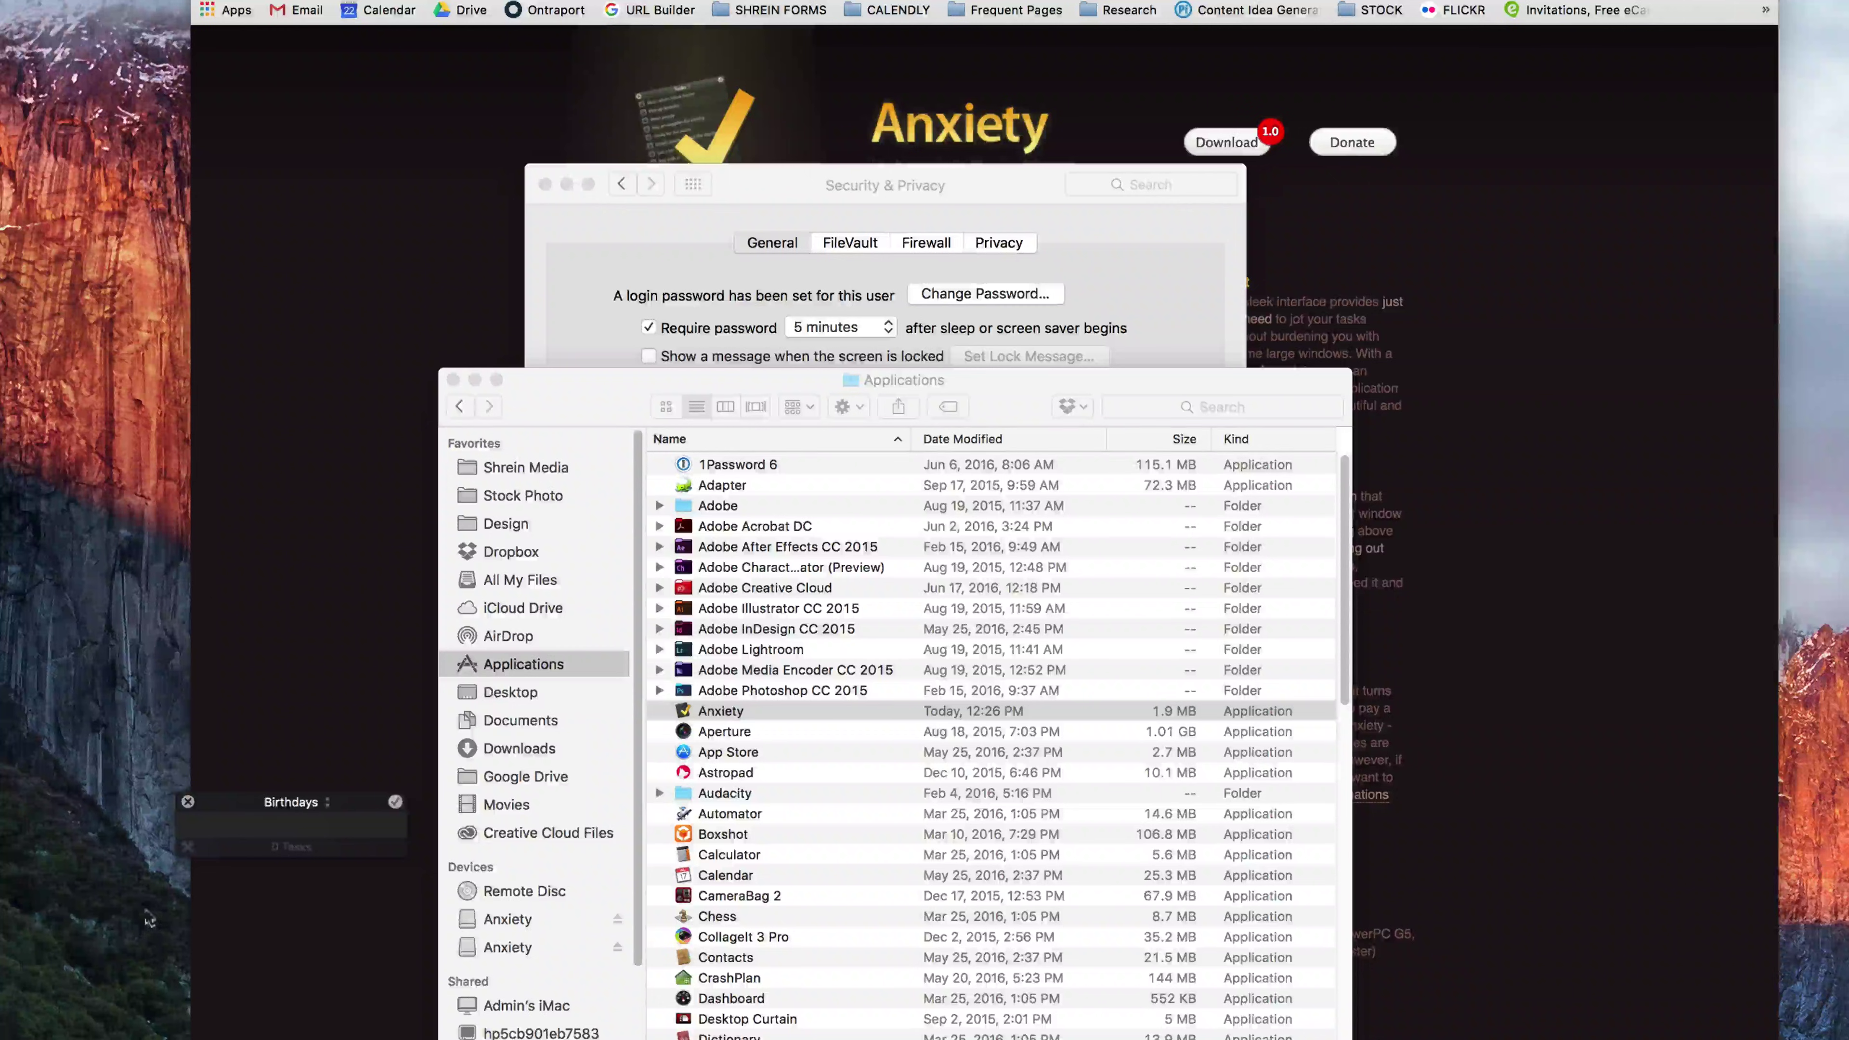
- Switch Anxiety's panel to another reminders list and move it to the top-left corner
{"action": "left_click", "coordinate": [295, 801]}
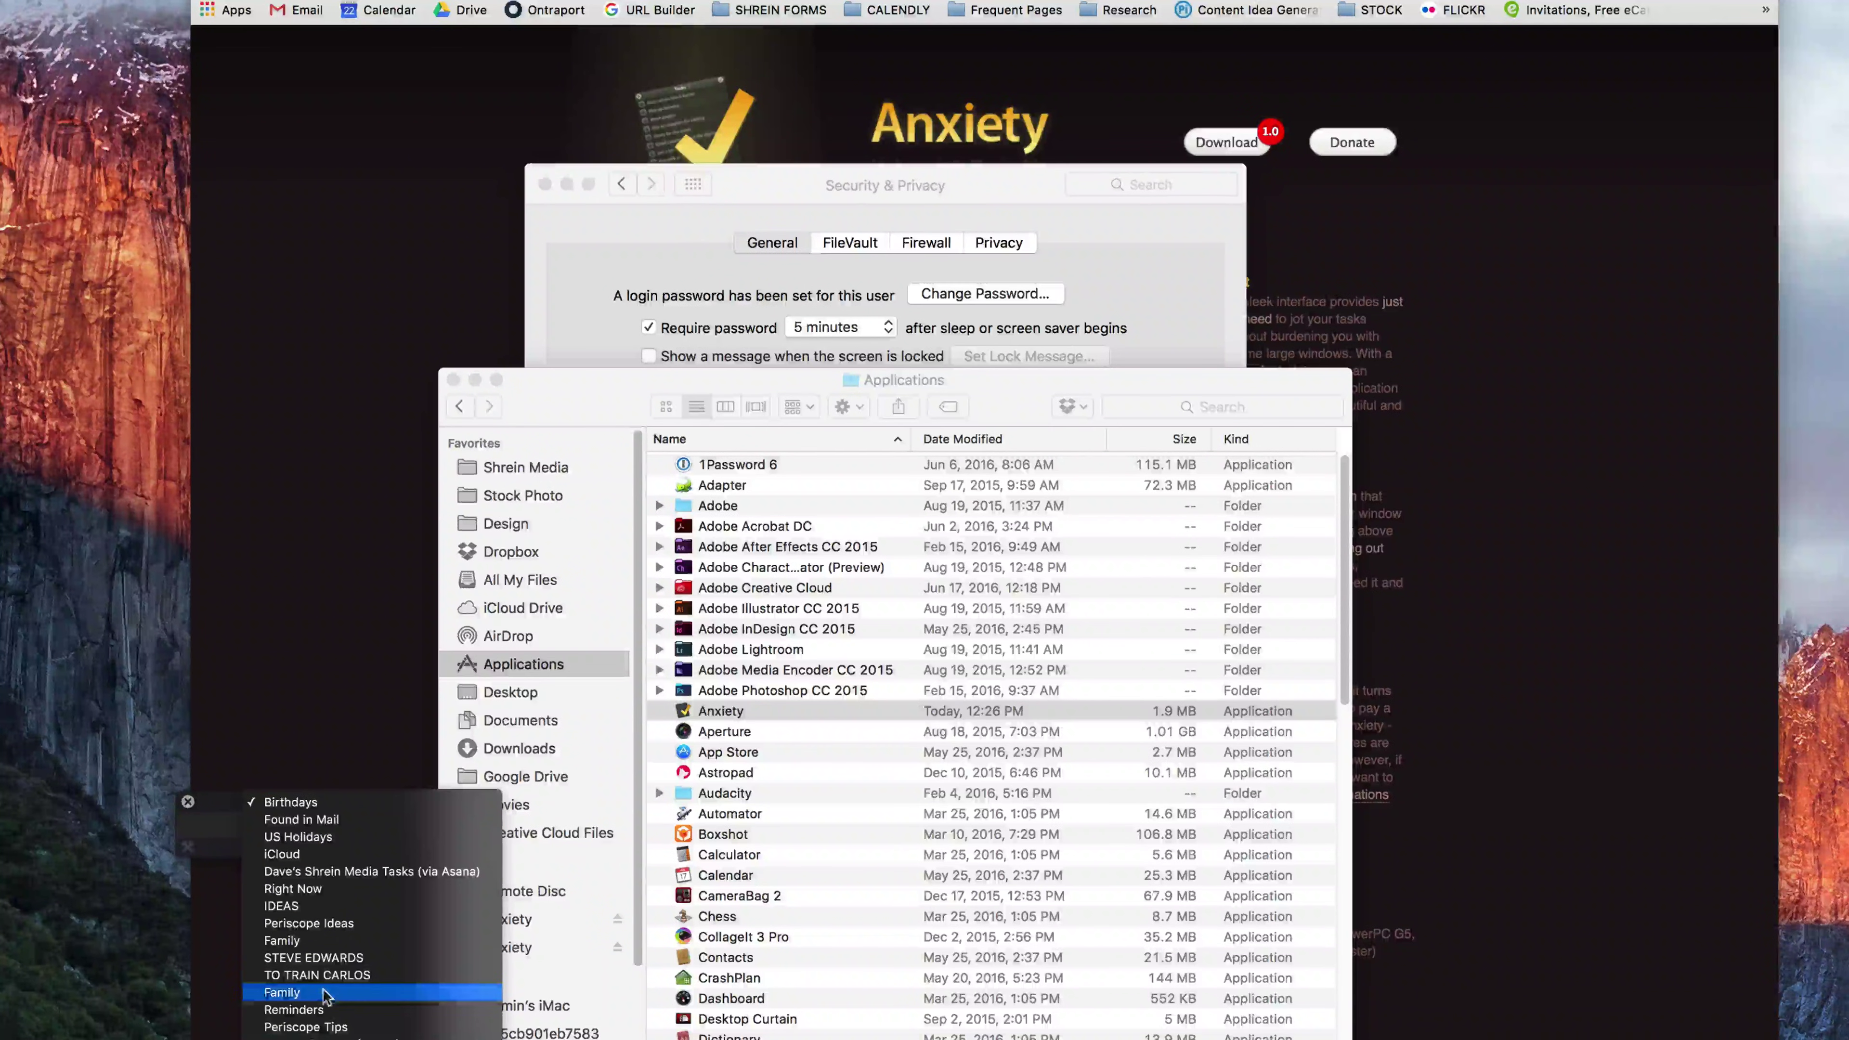
{"action": "left_click", "coordinate": [322, 958]}
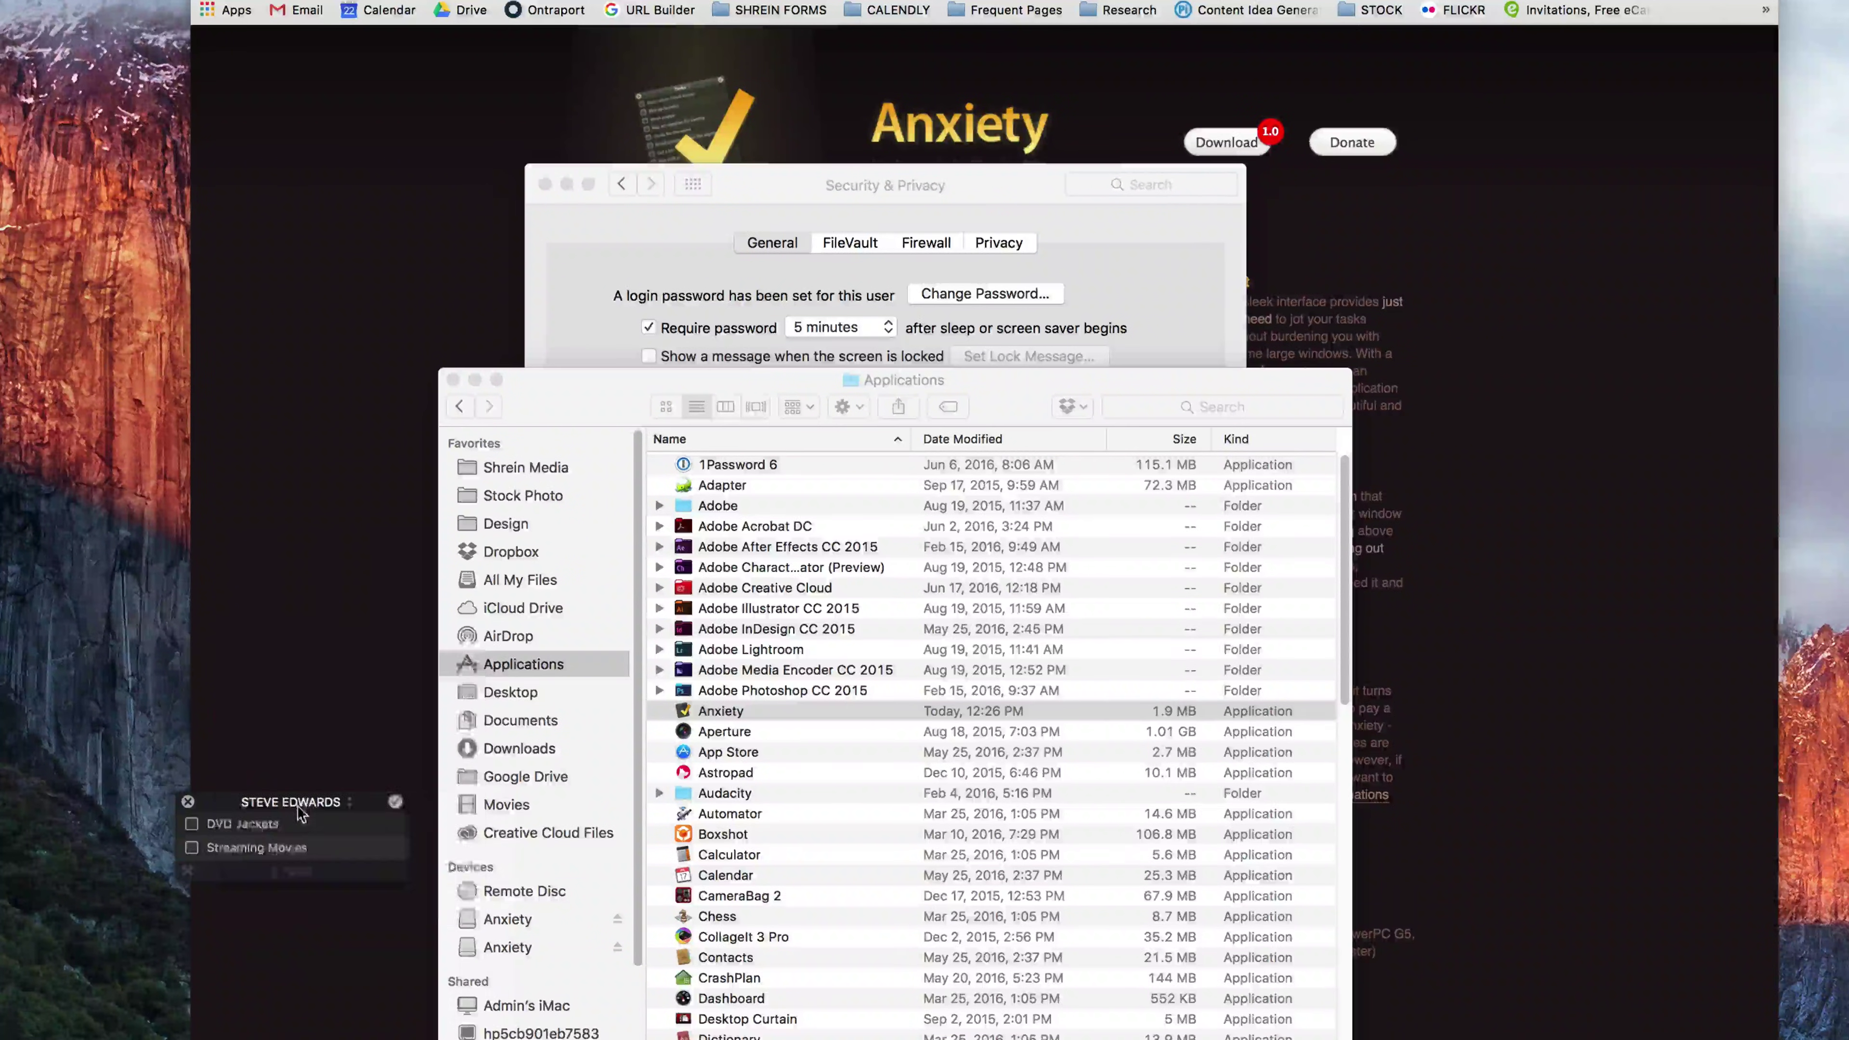
{"action": "left_click", "coordinate": [310, 687]}
{"action": "left_click_drag", "start_coordinate": [288, 714], "coordinate": [49, 122]}
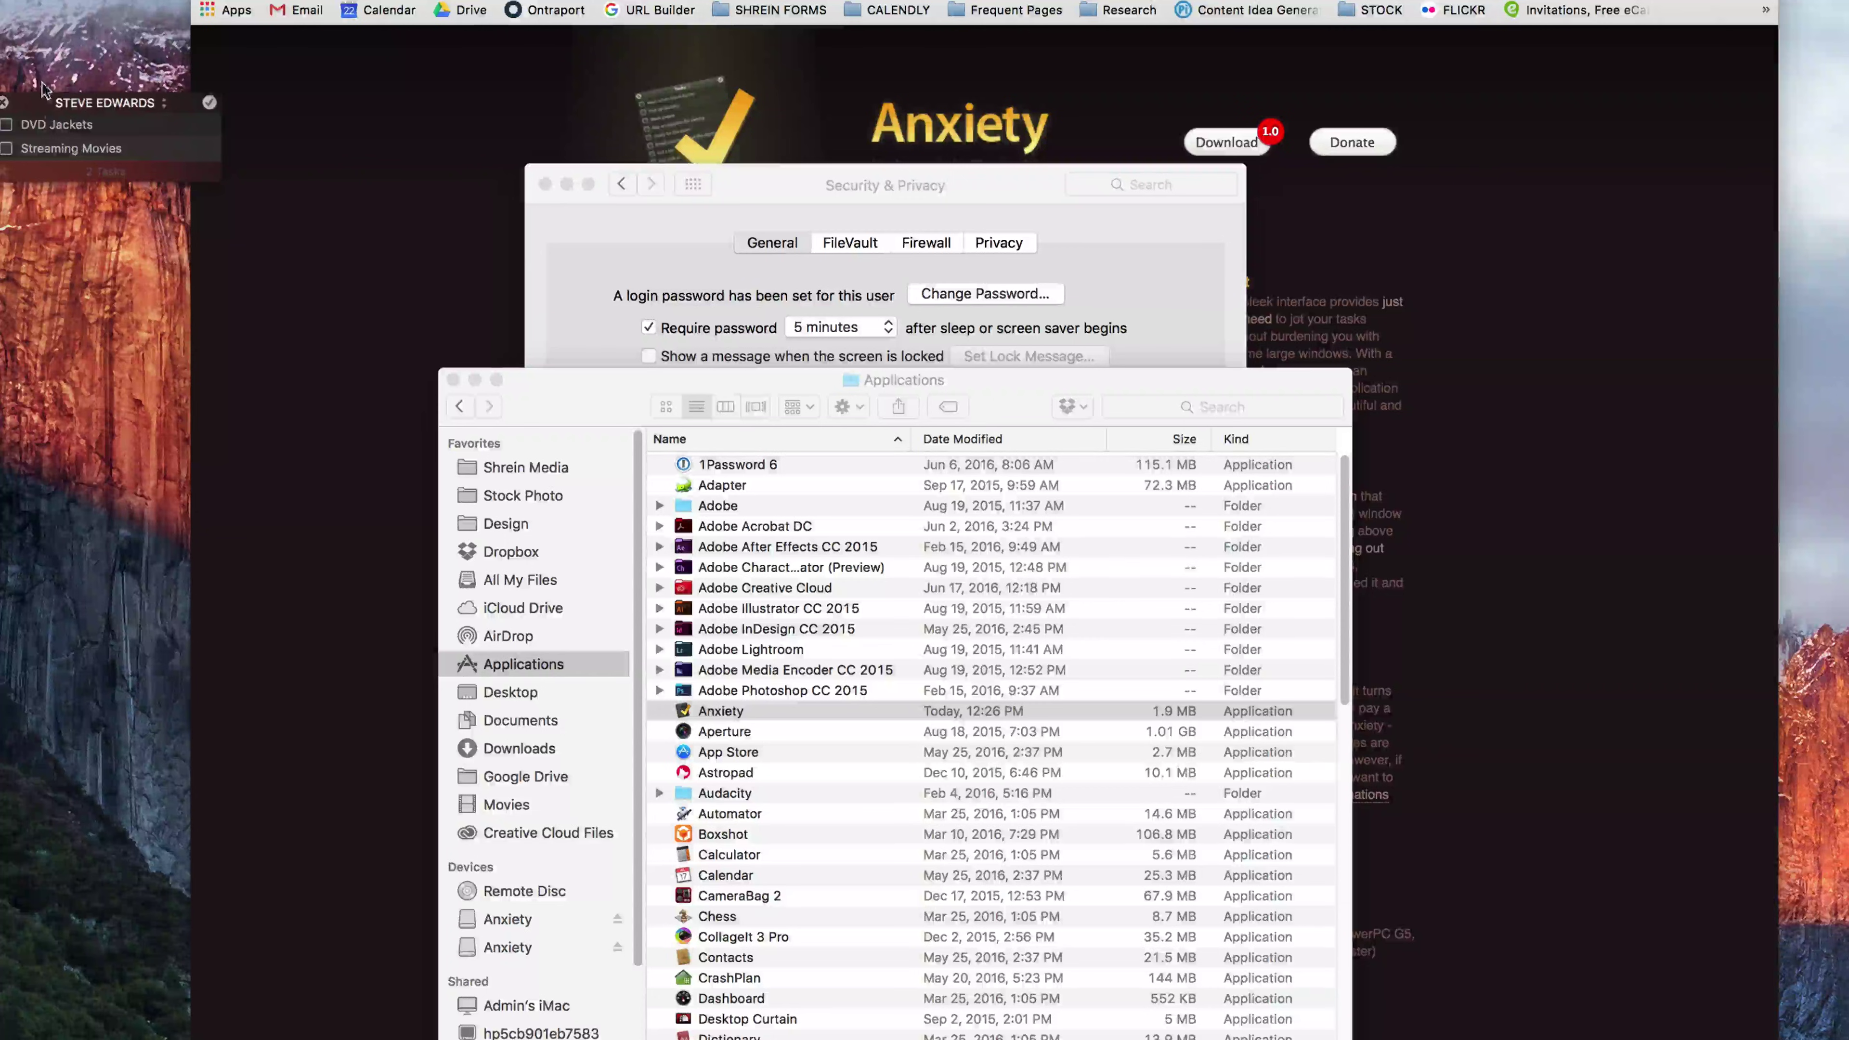
- Allow only Mac App Store and identified developers, then lock Security & Privacy
{"action": "left_click", "coordinate": [571, 245]}
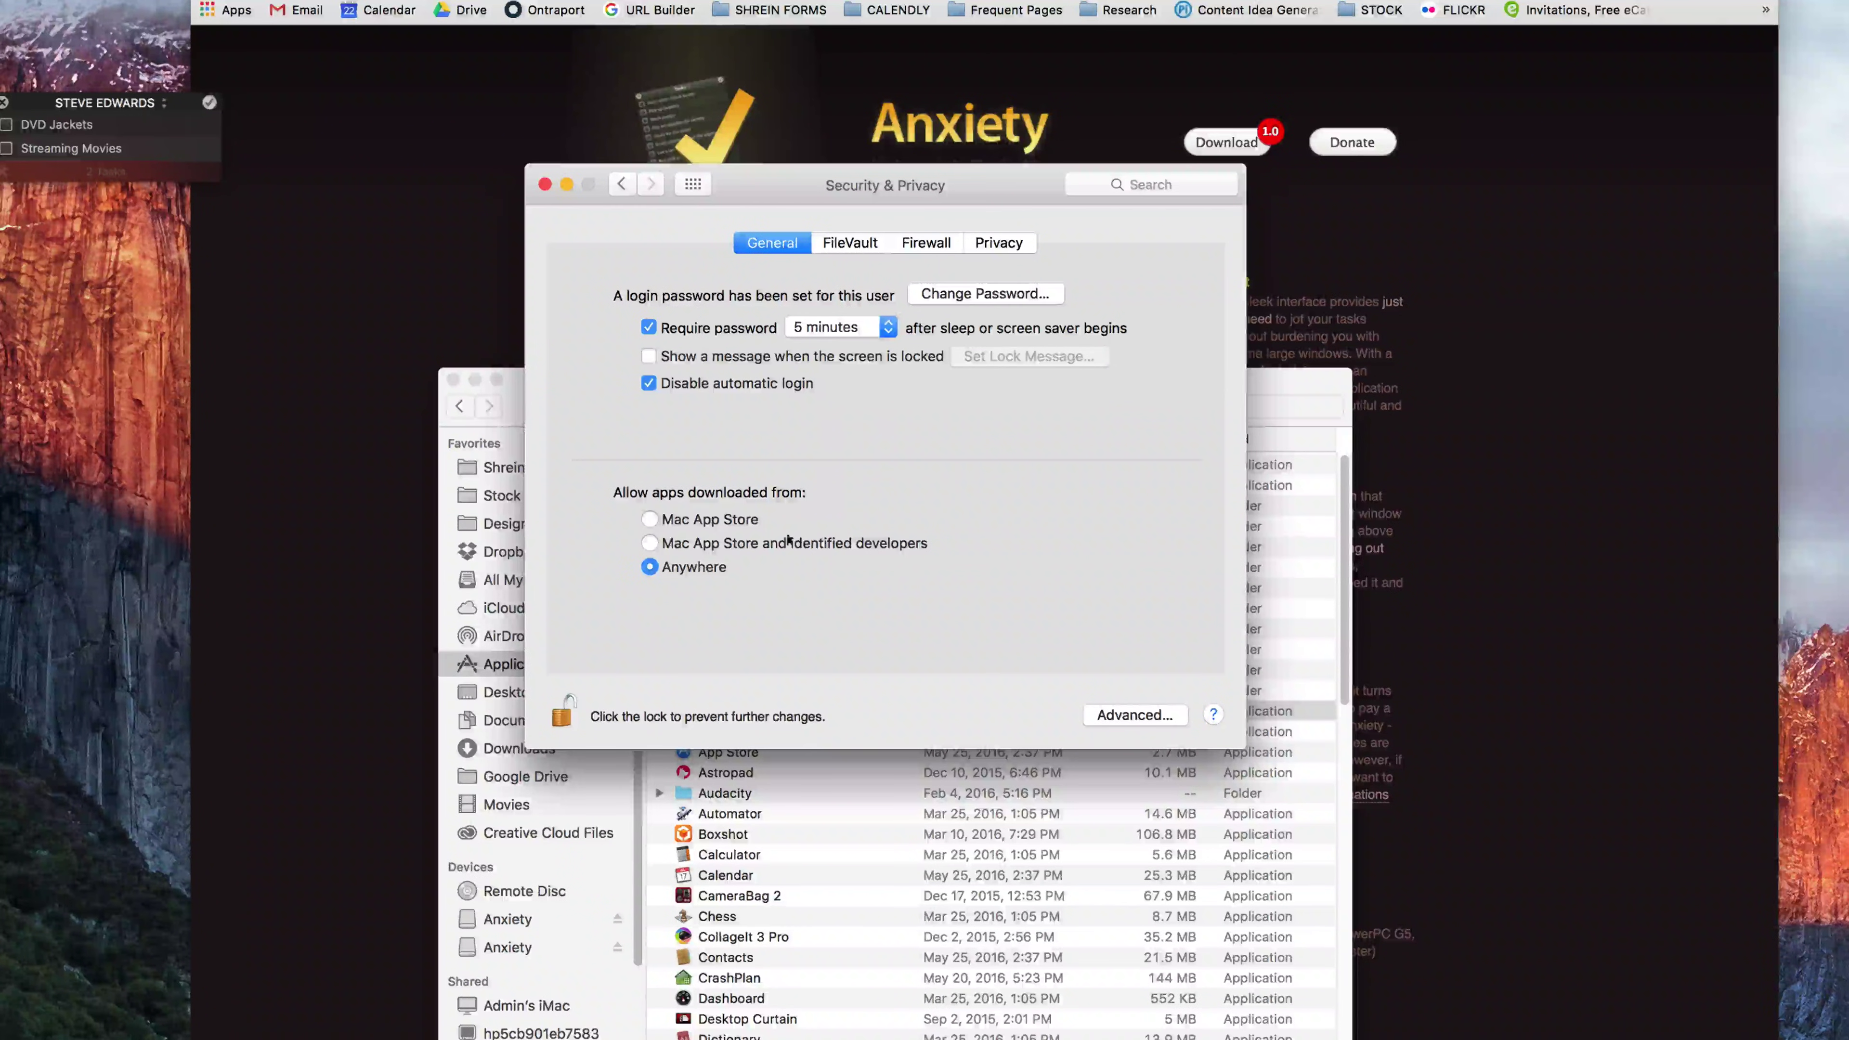
{"action": "left_click", "coordinate": [743, 545]}
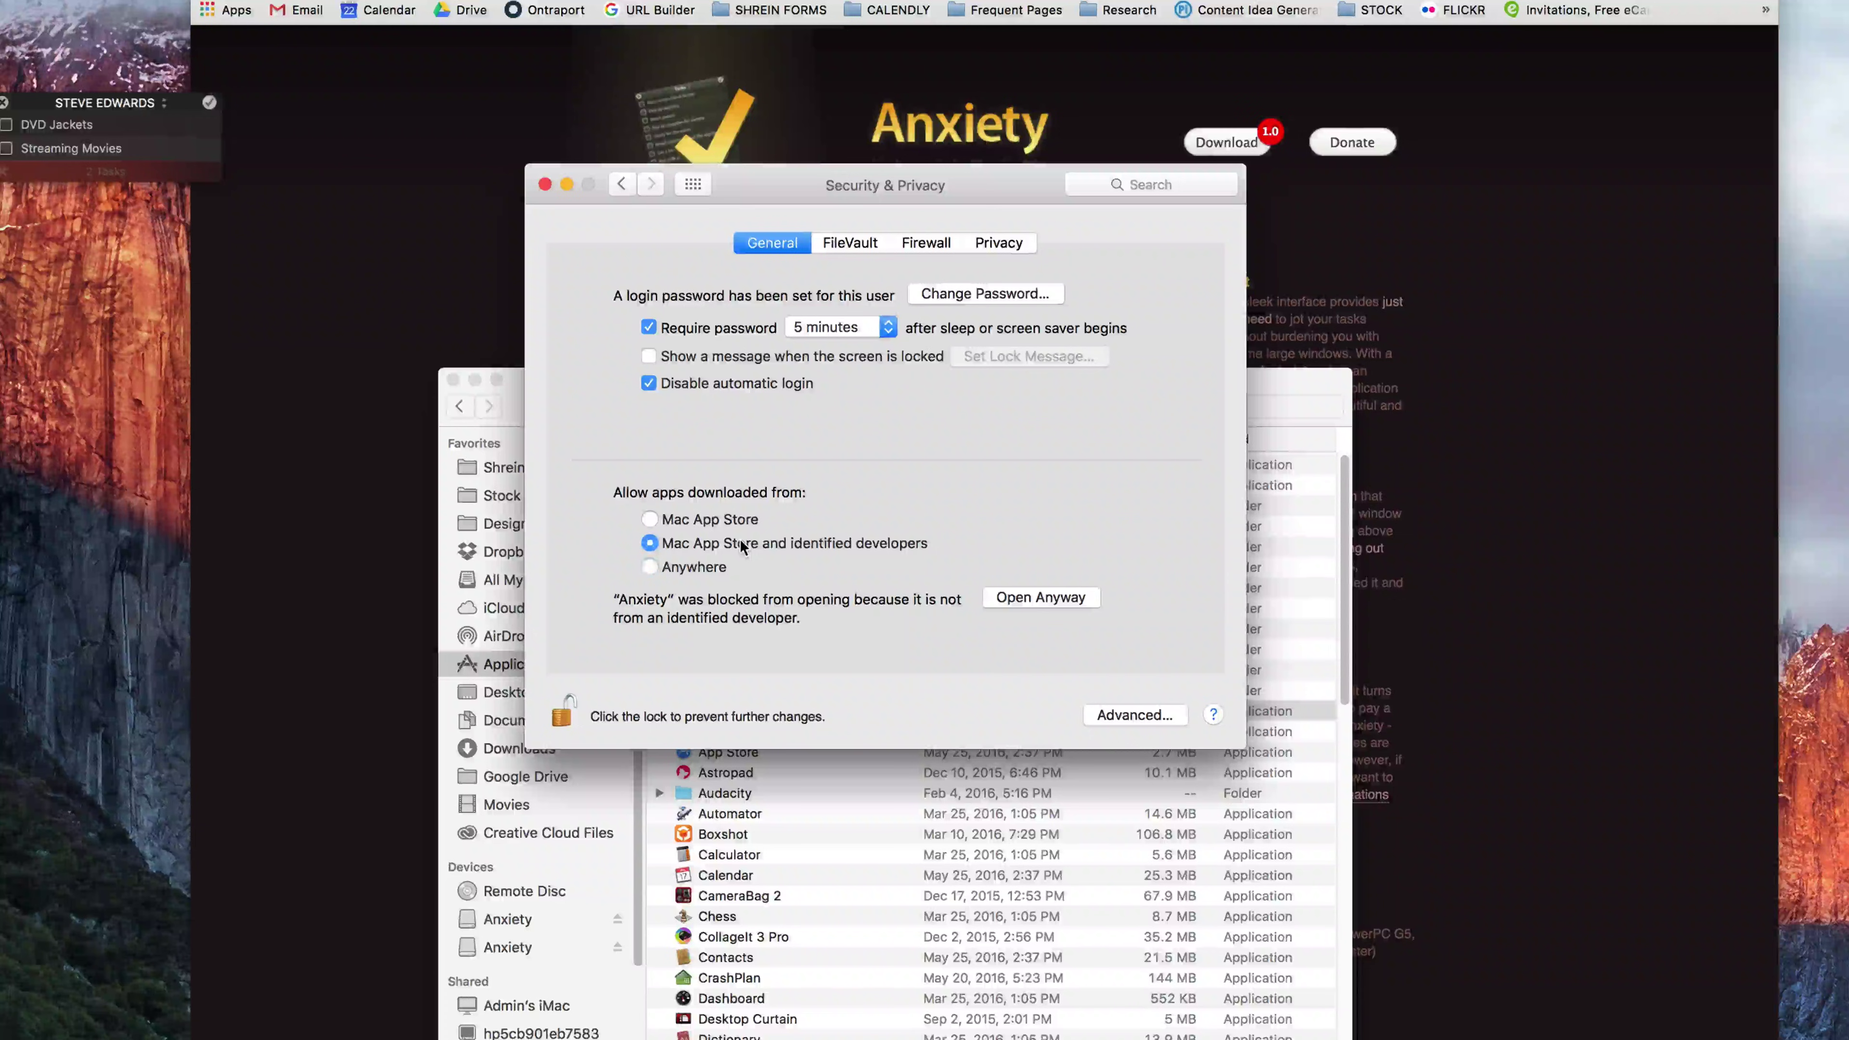
{"action": "left_click", "coordinate": [574, 712]}
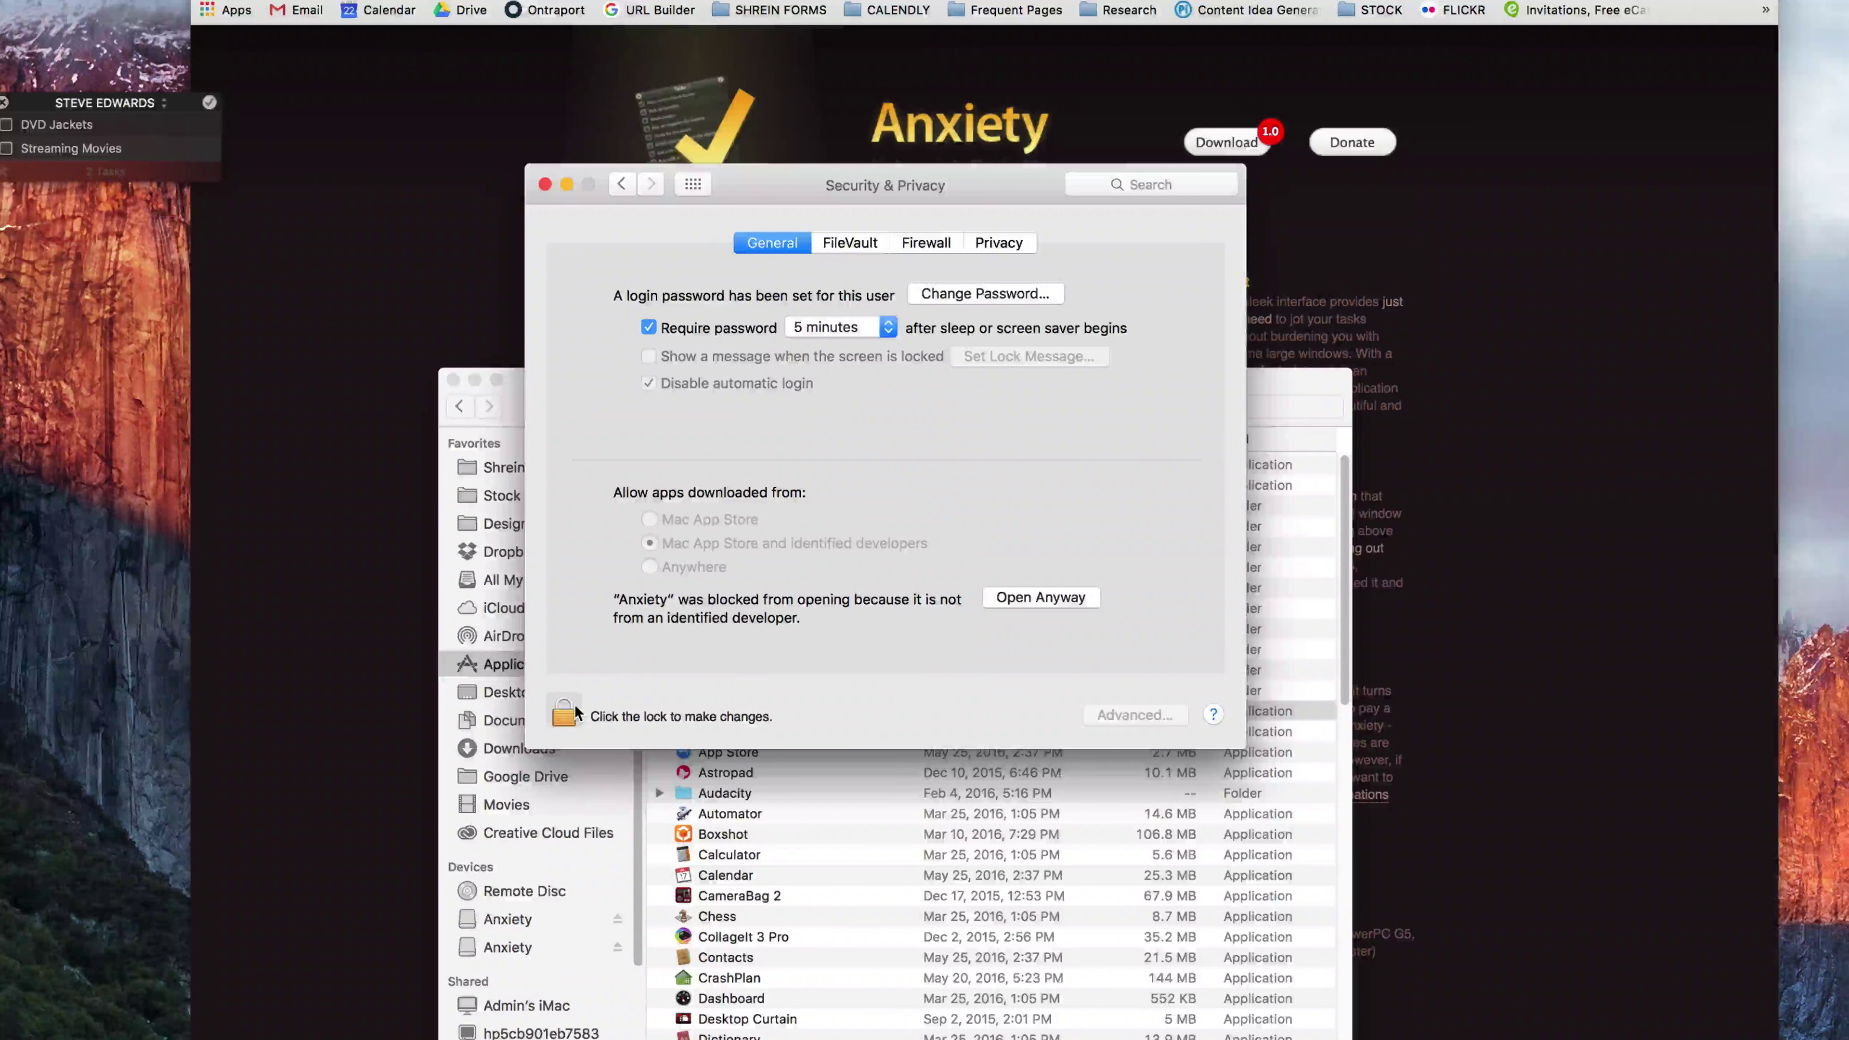